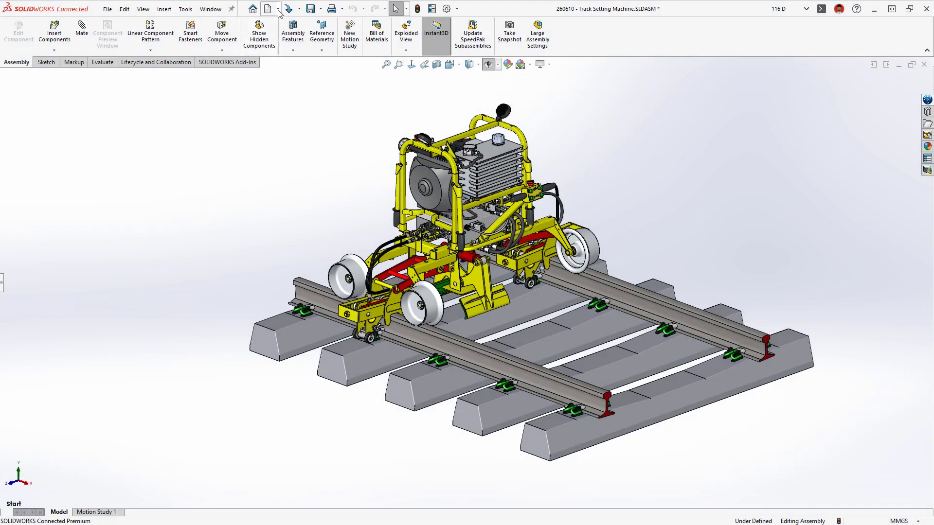
Step: Create a drawing of the Track Setting Machine assembly with an isometric view and set the sheet scale to 1:12
left_click(278, 10)
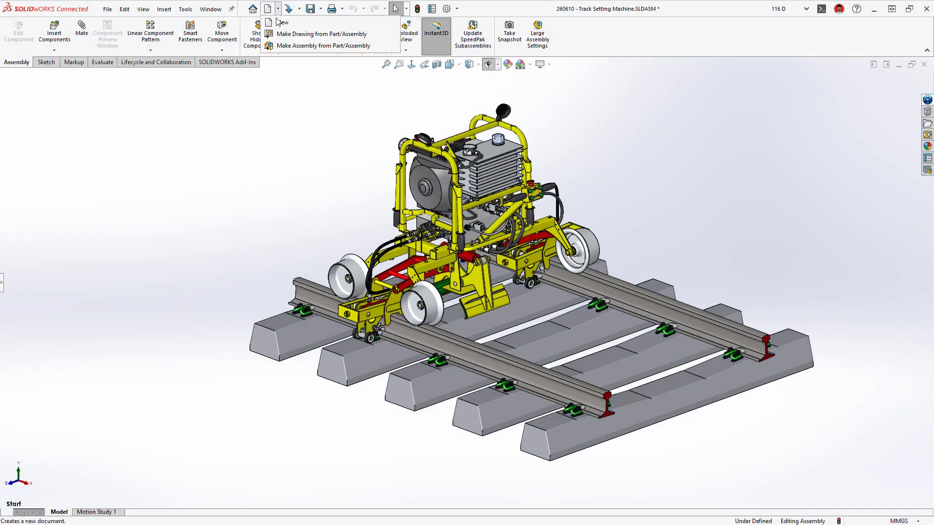
left_click(273, 35)
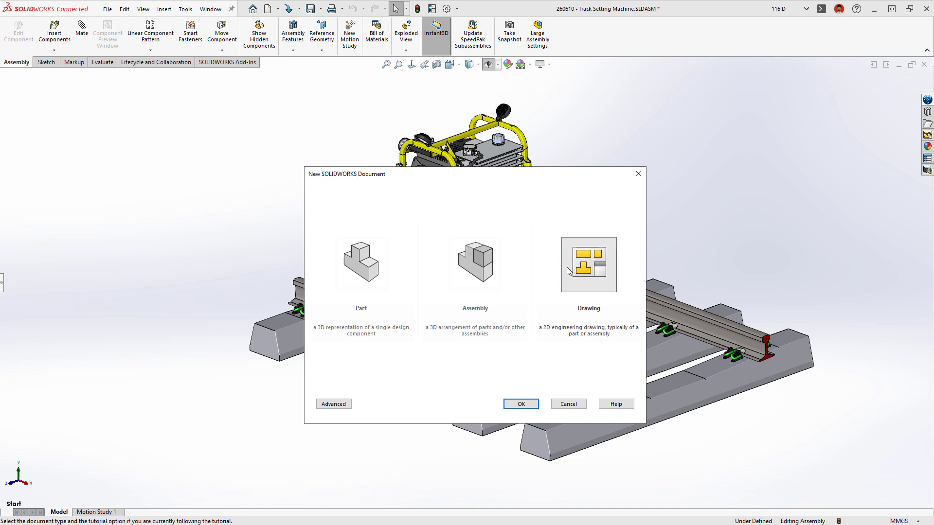
left_click(521, 404)
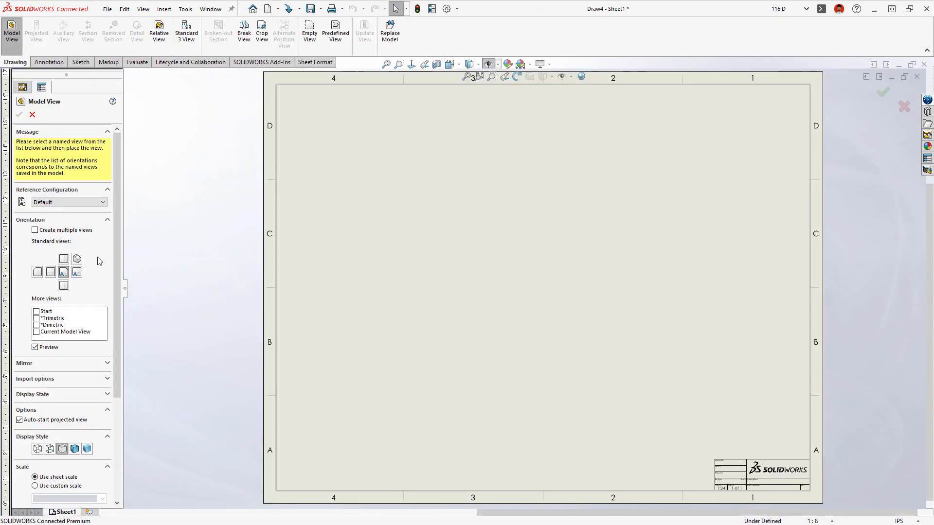
left_click(534, 327)
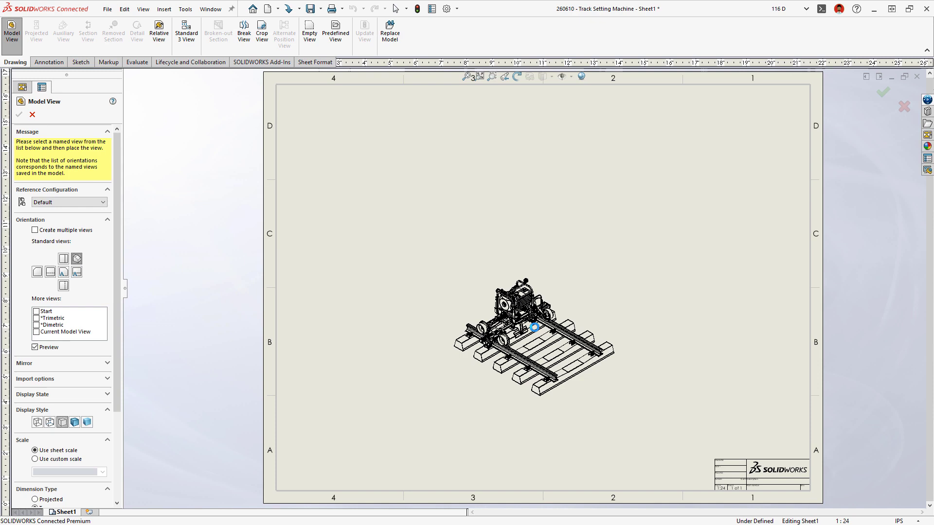
left_click(820, 521)
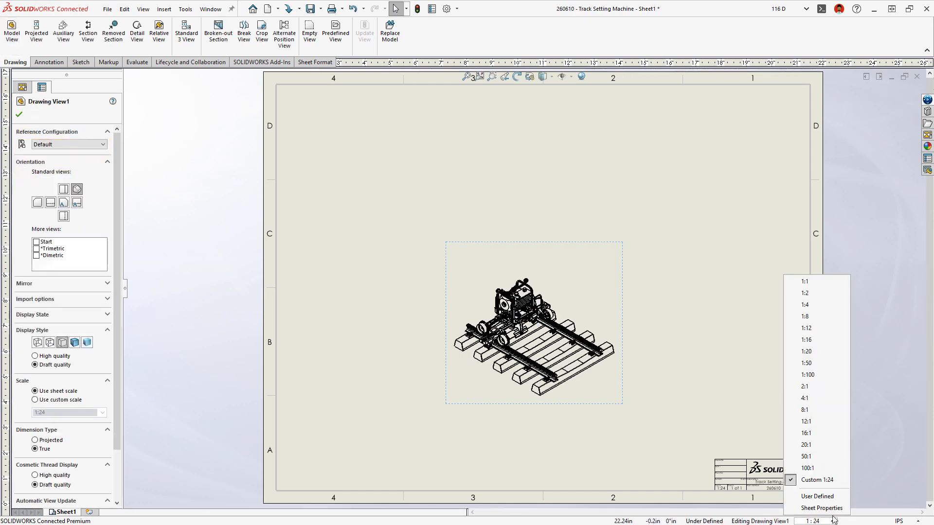
left_click(806, 329)
Step: Insert a top-level bill of materials using the bom-simple template at the anchor point, and auto balloon the isometric view
left_click(663, 308)
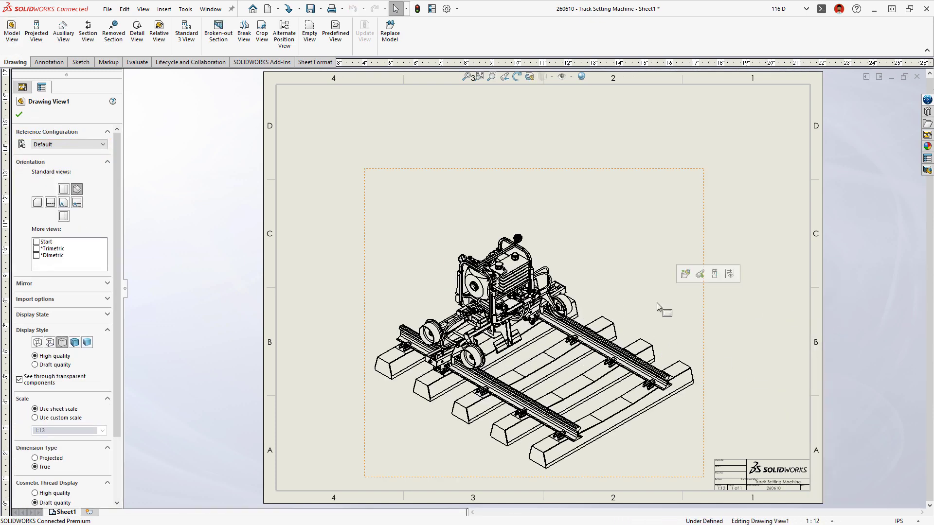
key("s")
left_click(772, 317)
left_click(766, 354)
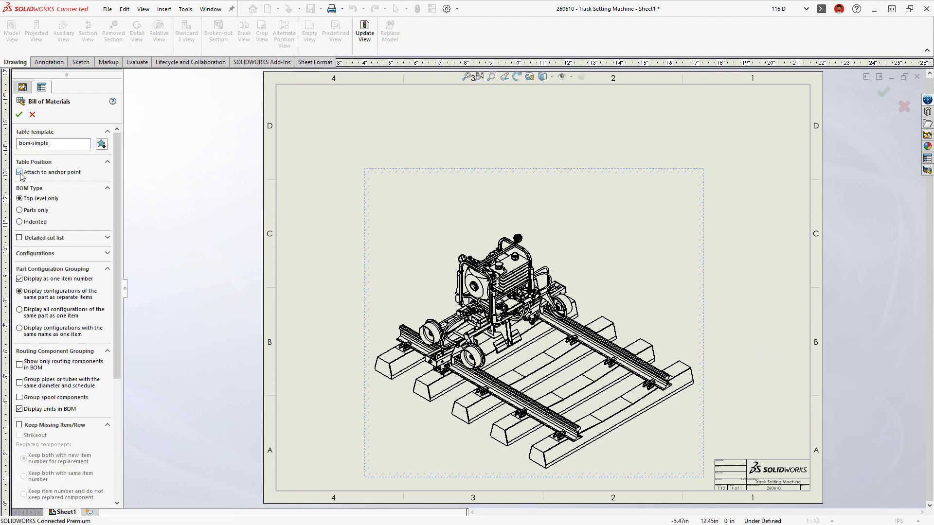
left_click(19, 115)
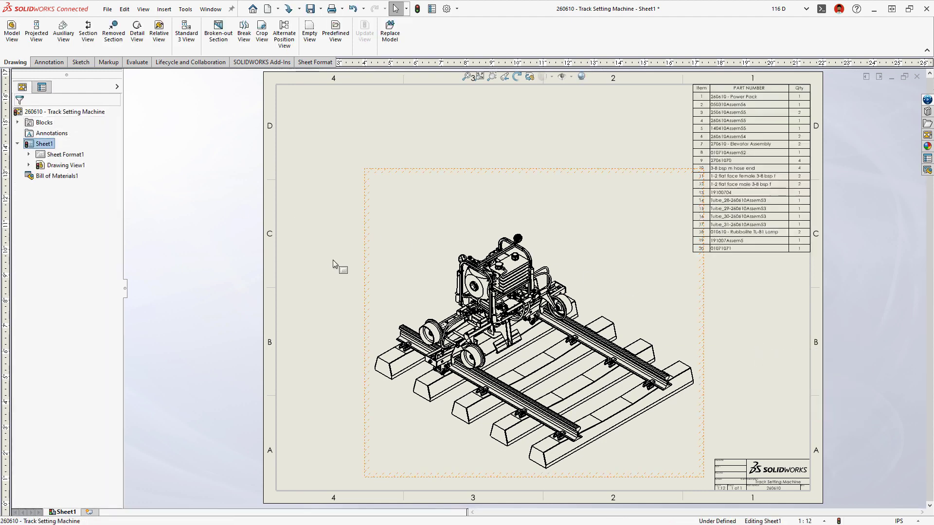
right_click_drag(335, 259, 389, 264)
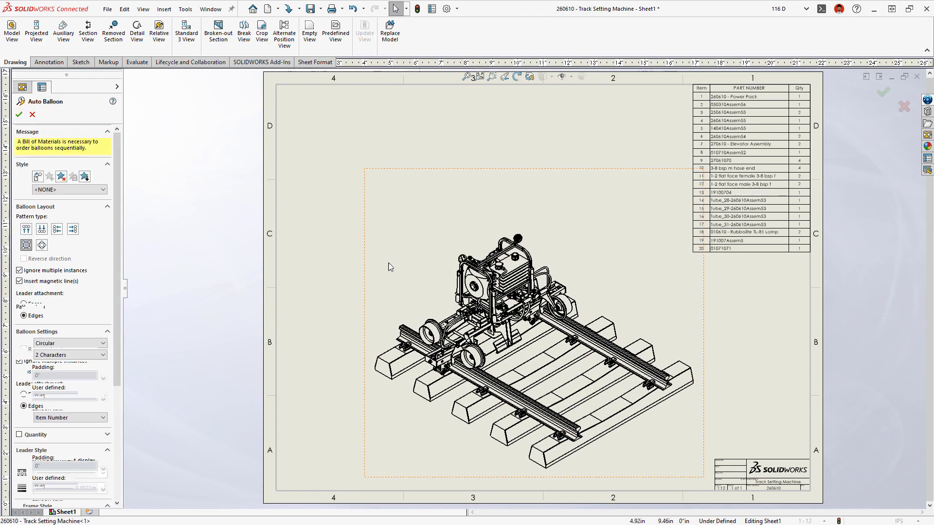
key("Return")
Step: Open the drawing of the Power Pack subassembly from the components of Drawing View1
left_click(28, 165)
left_click(39, 176)
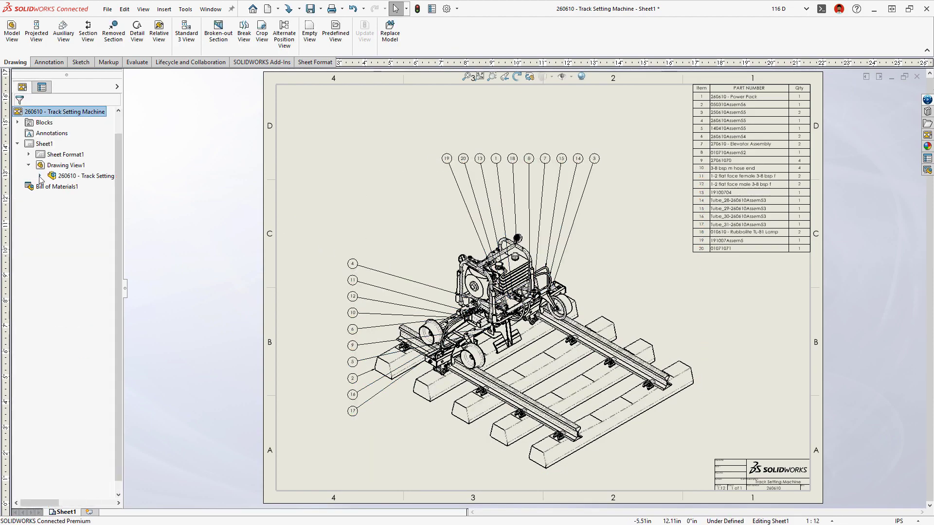
right_click(87, 251)
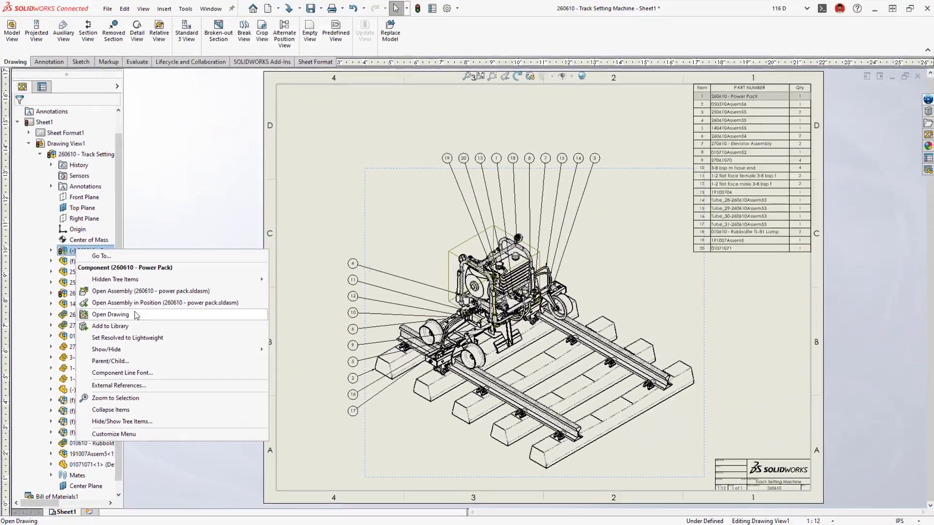
left_click(111, 315)
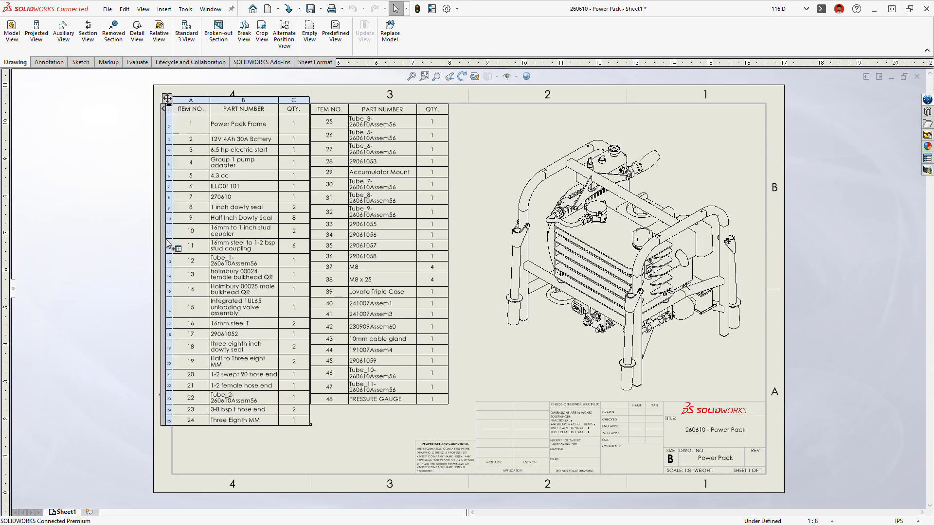
Step: Open the Power Pack Frame drawing from its bill of materials row, and from there the frame weldment's drawing
right_click(263, 129)
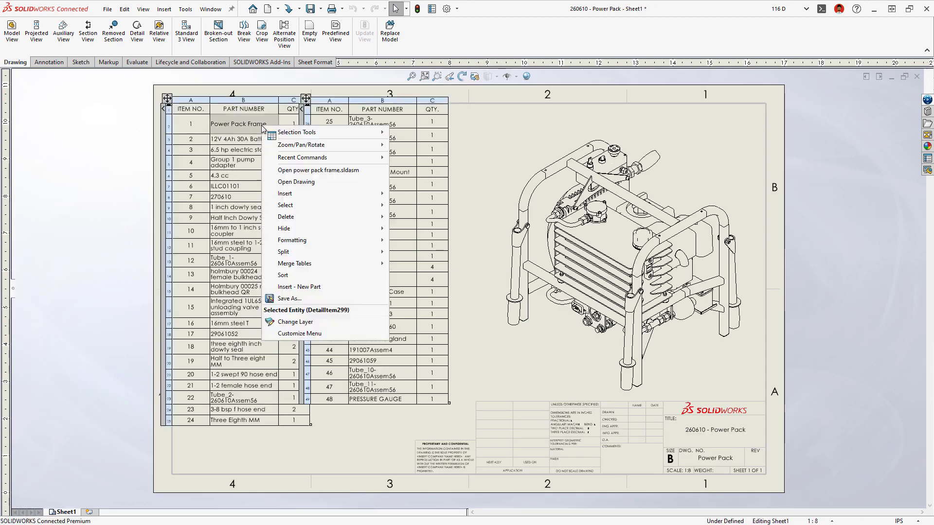
left_click(270, 182)
left_click(271, 154)
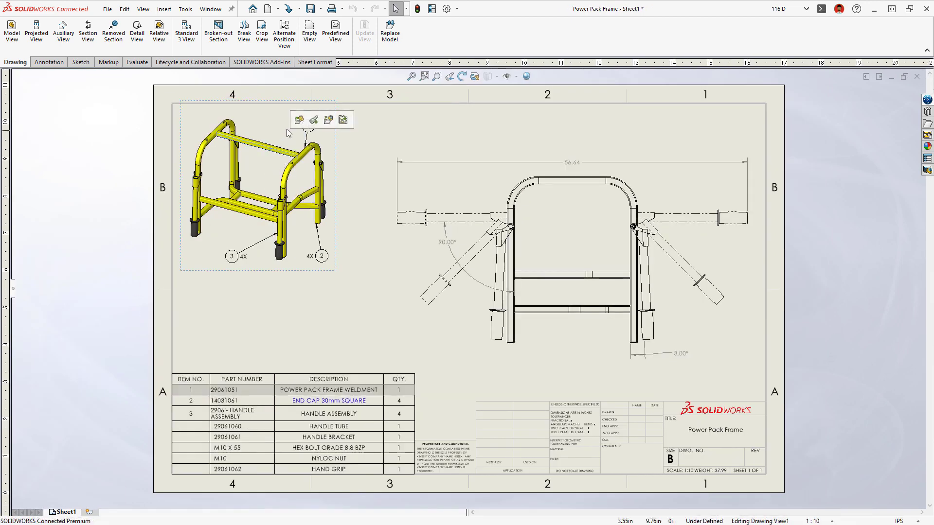
left_click(343, 120)
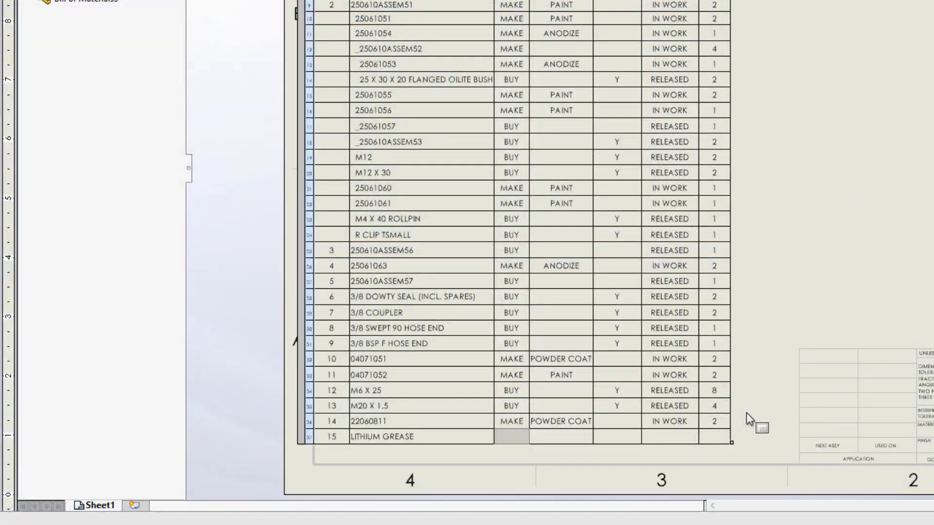
Step: Fill the LITHIUM GREASE row with source BUY, maturity RELEASED and quantity 1
type("BUY")
key("Tab")
key("Tab")
key("Tab")
type("RELEASED")
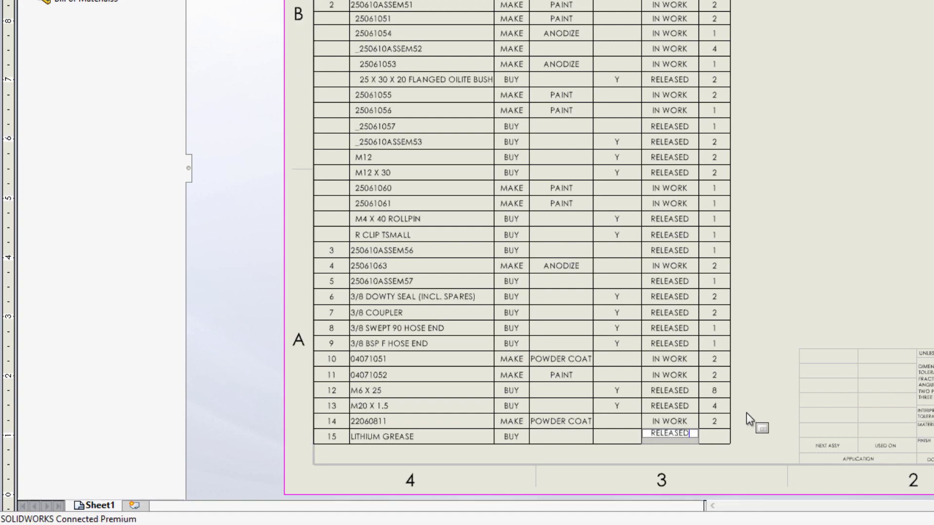
key("Tab")
type("1")
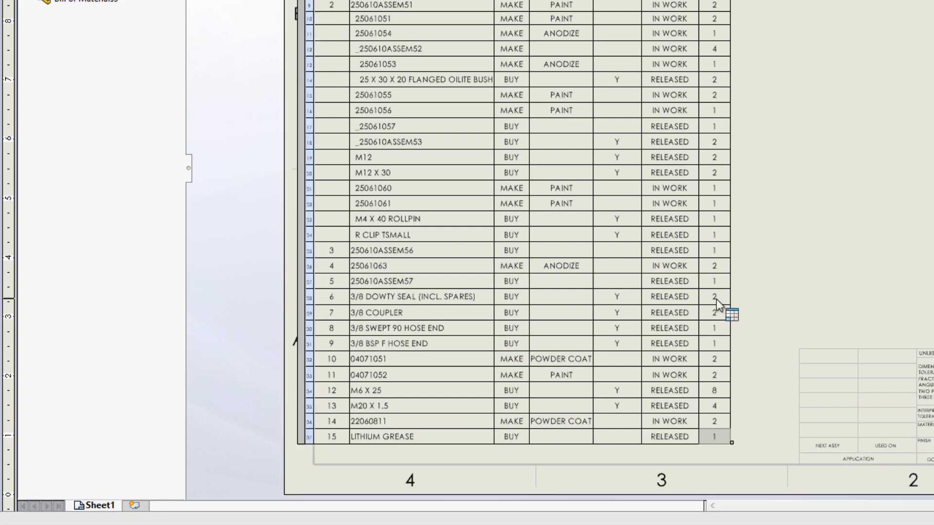
Step: Override the quantity of the 3/8 DOWTY SEAL (INCL. SPARES) row with 4
left_click(715, 297)
left_click(742, 300)
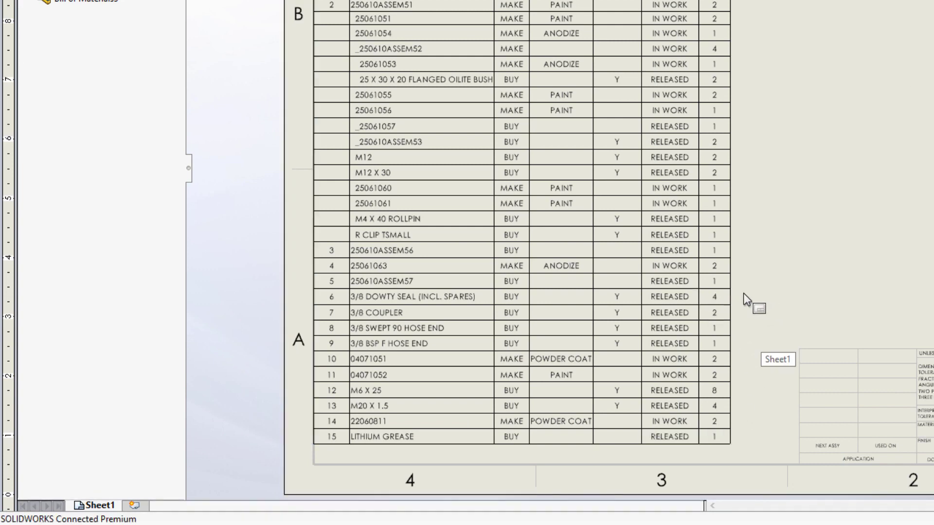
left_click(730, 296)
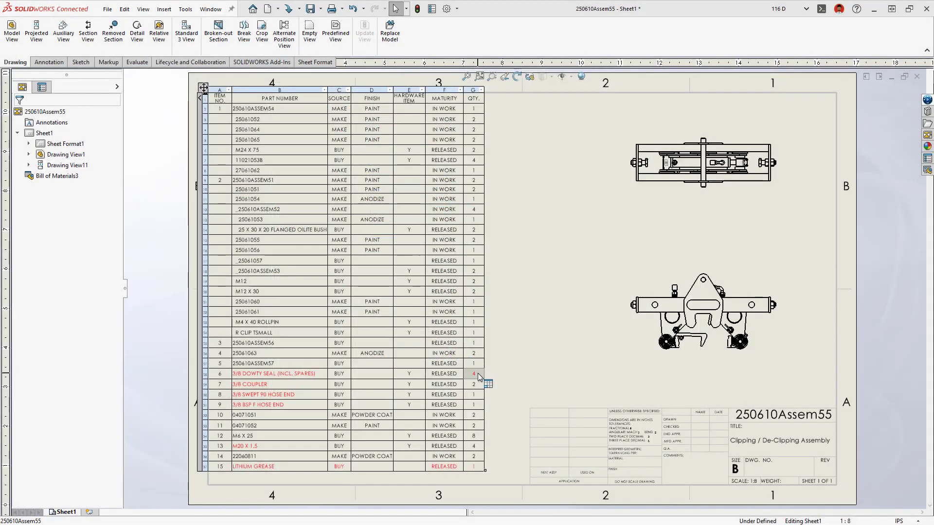
Step: Restore the original value of the 3/8 DOWTY SEAL quantity cell
right_click(483, 373)
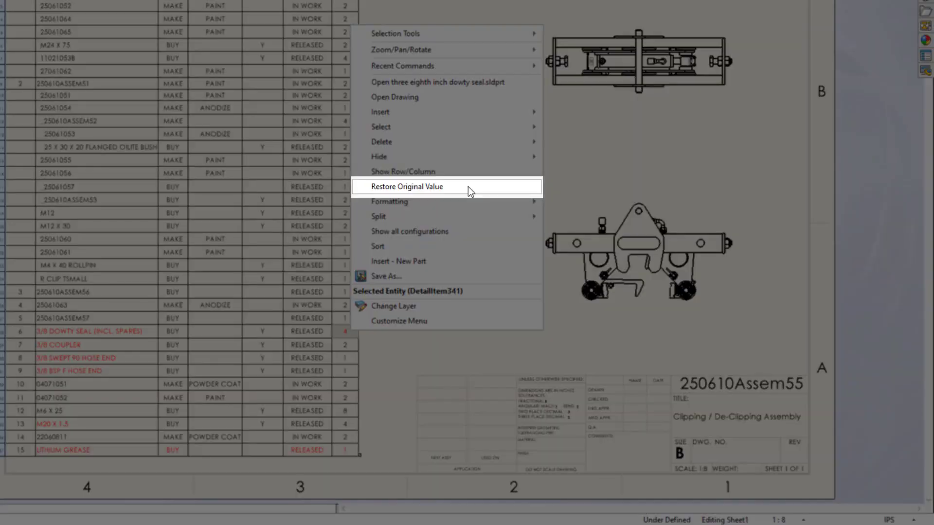
left_click(468, 186)
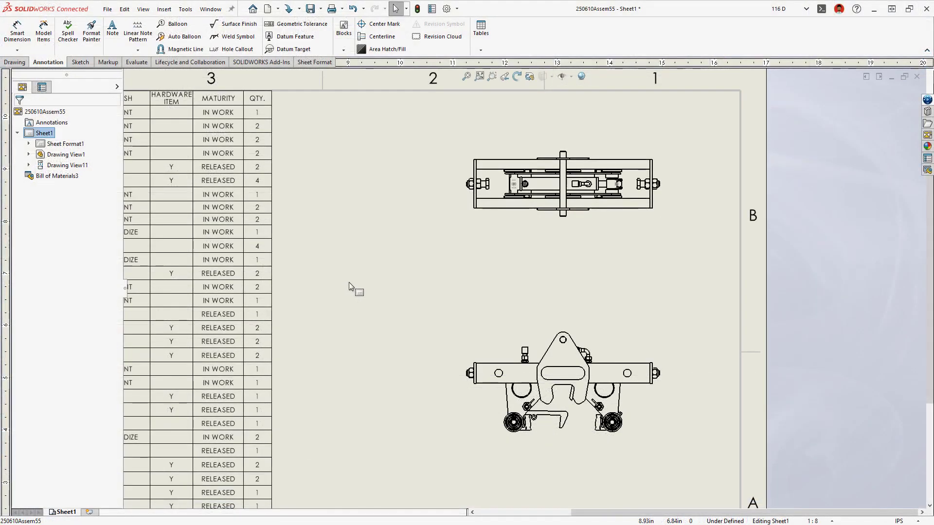
Step: Auto balloon both drawing views of the clipping assembly with quantities shown beside the balloons
right_click_drag(337, 283, 381, 282)
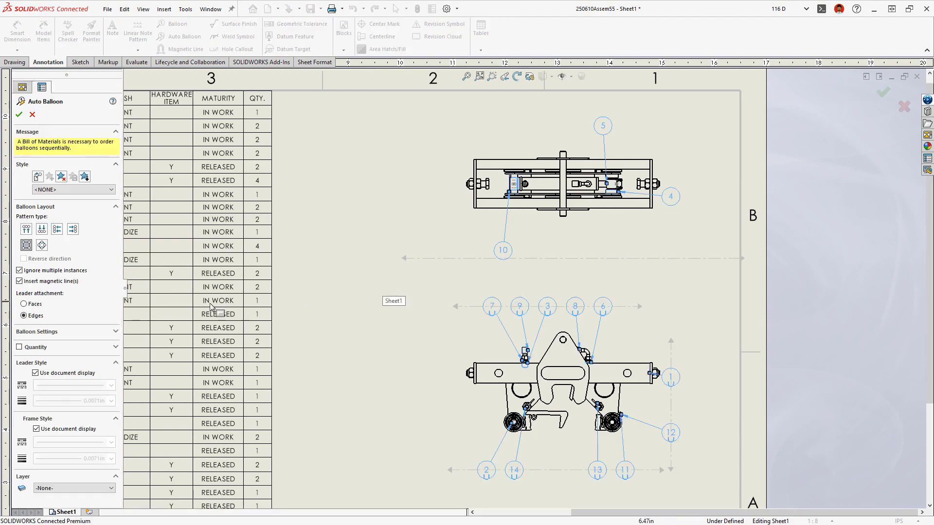
left_click(19, 347)
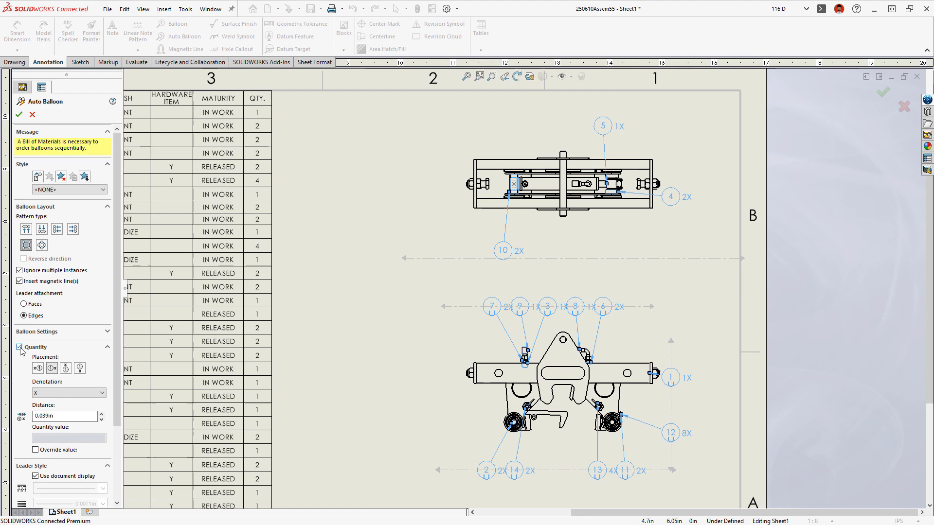
left_click(19, 114)
Step: Align balloons 10, 5 and 4 on the magnetic line below the upper view, and lengthen the lower view's magnetic lines to spread its balloons
left_click_drag(502, 250, 493, 255)
left_click_drag(603, 126, 632, 257)
left_click_drag(671, 197, 674, 256)
left_click_drag(438, 469, 383, 470)
left_click_drag(673, 470, 391, 242)
Step: Change the quantity denotation of all the selected balloons to a lowercase x
left_click(110, 383)
left_click(97, 427)
left_click(343, 407)
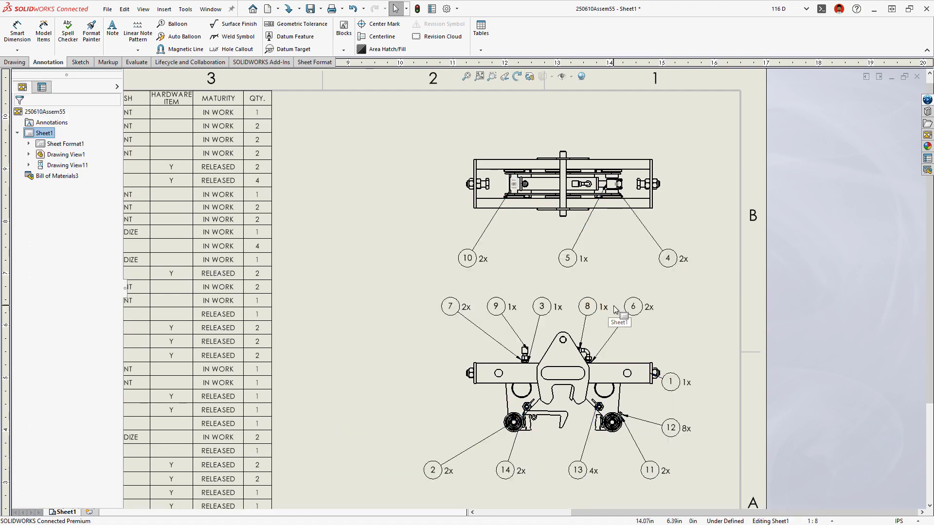
Step: Turn off the quantity display on balloons 1, 3, 5, 8 and 9
left_click_drag(615, 309, 497, 255)
left_click(674, 381, "ctrl")
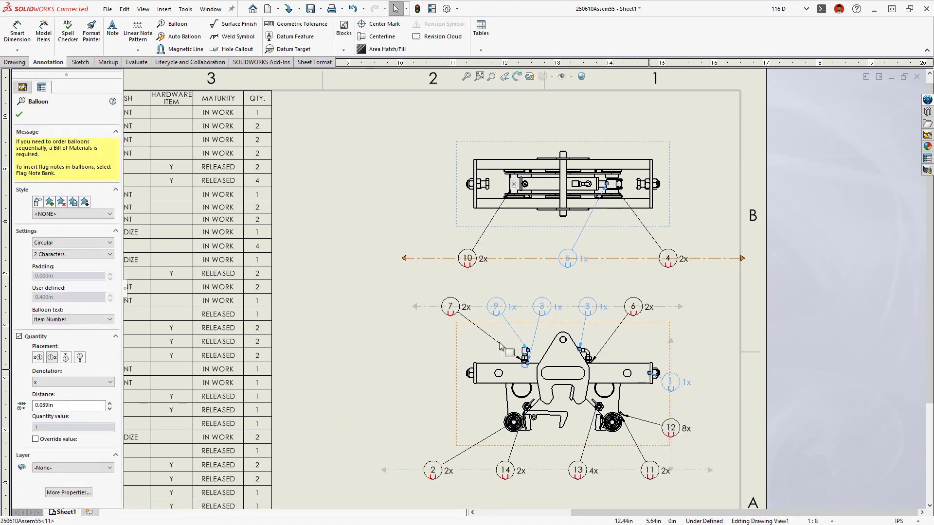
left_click(19, 336)
left_click(342, 348)
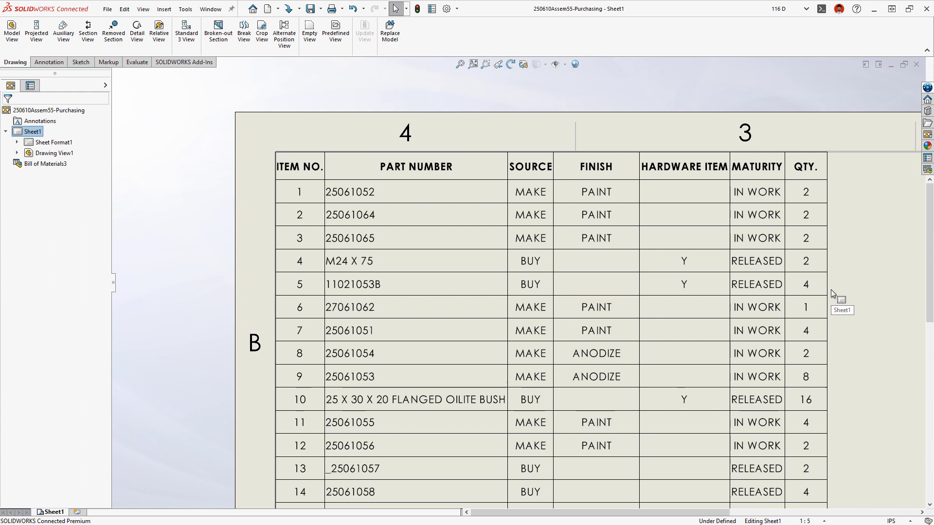
Step: Filter the MATURITY column of the purchasing bill of materials to show only IN WORK rows
left_click(822, 244)
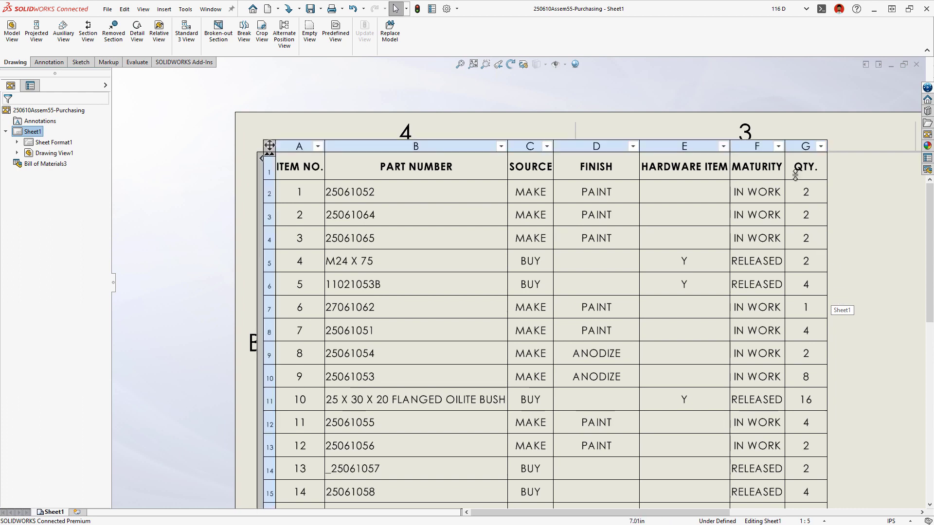
left_click(781, 147)
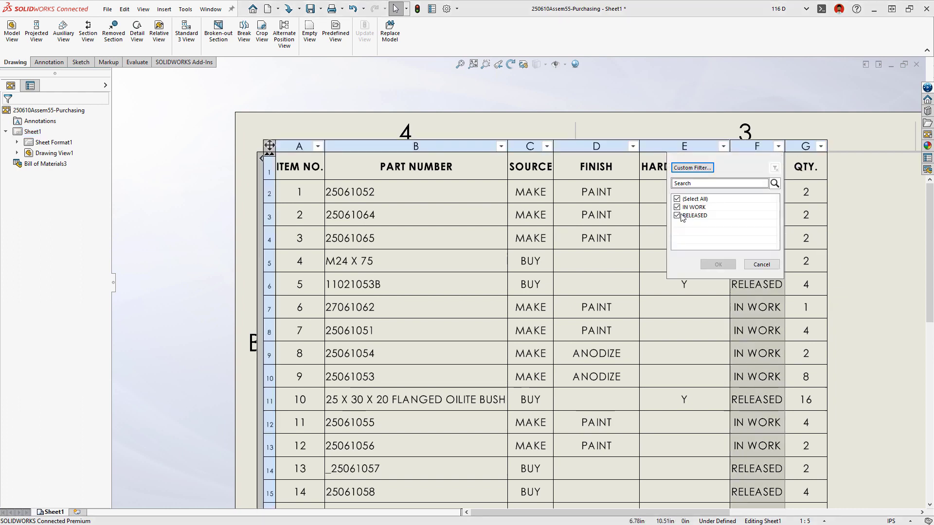
left_click(707, 260)
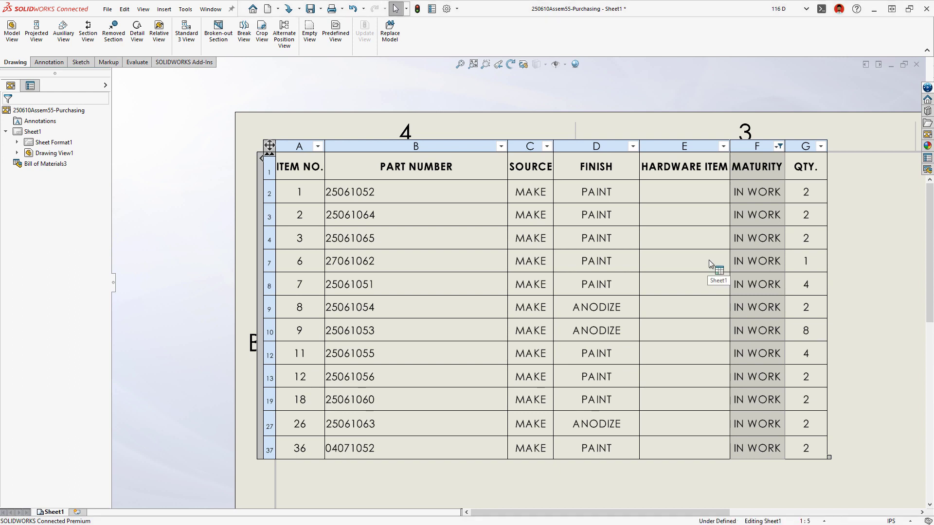
Step: Clear the filter from the MATURITY column
left_click(777, 146)
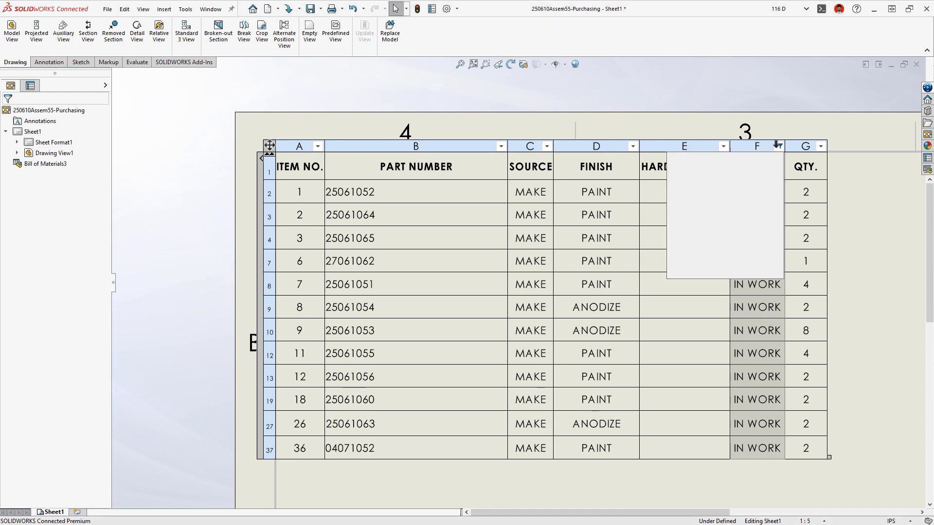
left_click(775, 167)
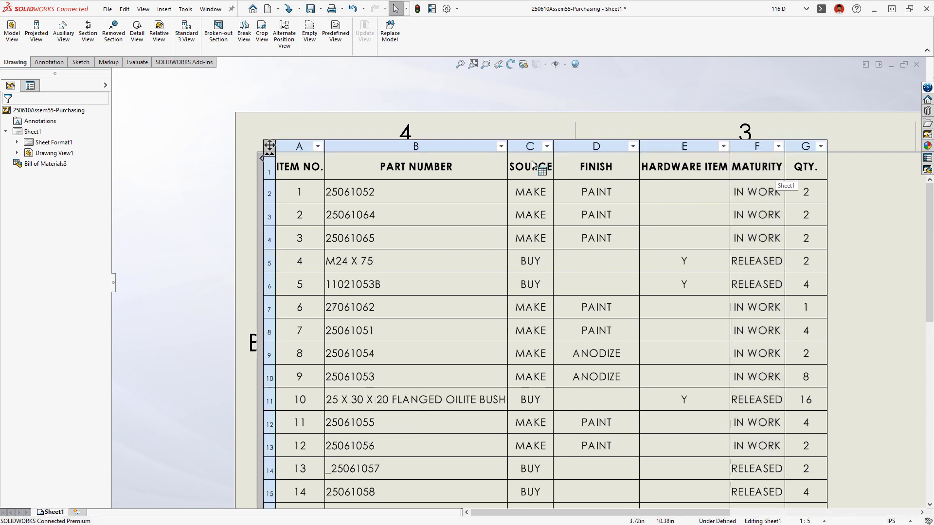
Step: Search the PART NUMBER column's filter values for 25 and look through the matching entries
left_click(502, 146)
type("2")
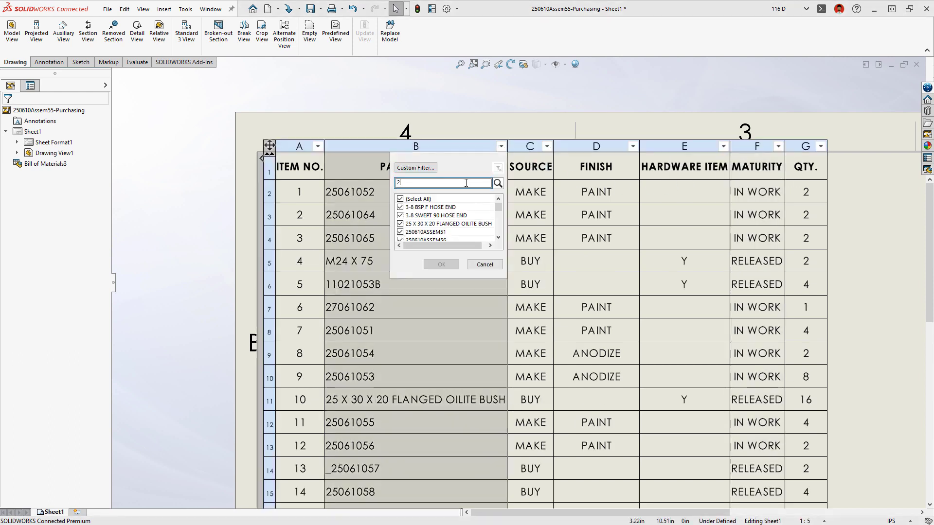
type("5")
left_click_drag(497, 208, 490, 228)
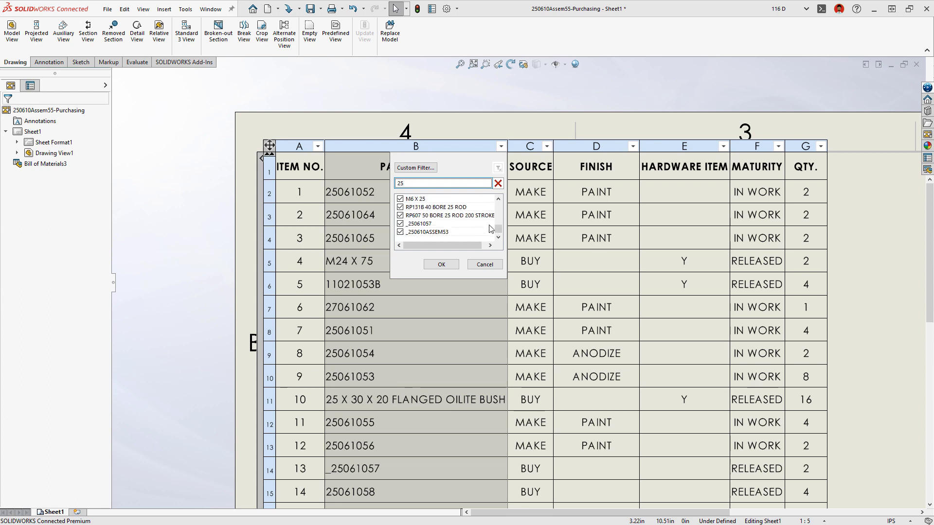
Step: Apply a custom filter to the PART NUMBER column showing only rows that begin with 250
left_click(431, 168)
left_click(405, 198)
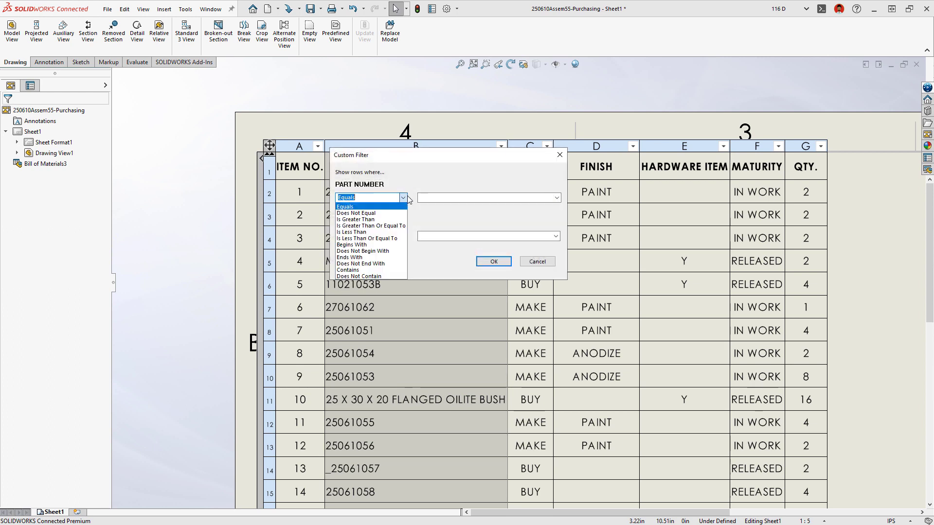
left_click(383, 245)
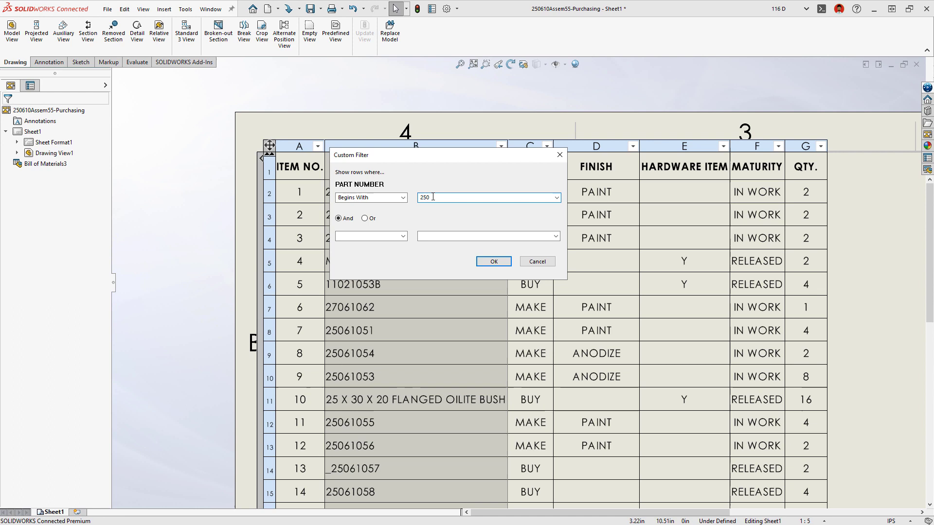
key("Return")
Step: Clear all filters from the purchasing bill of materials
right_click(433, 196)
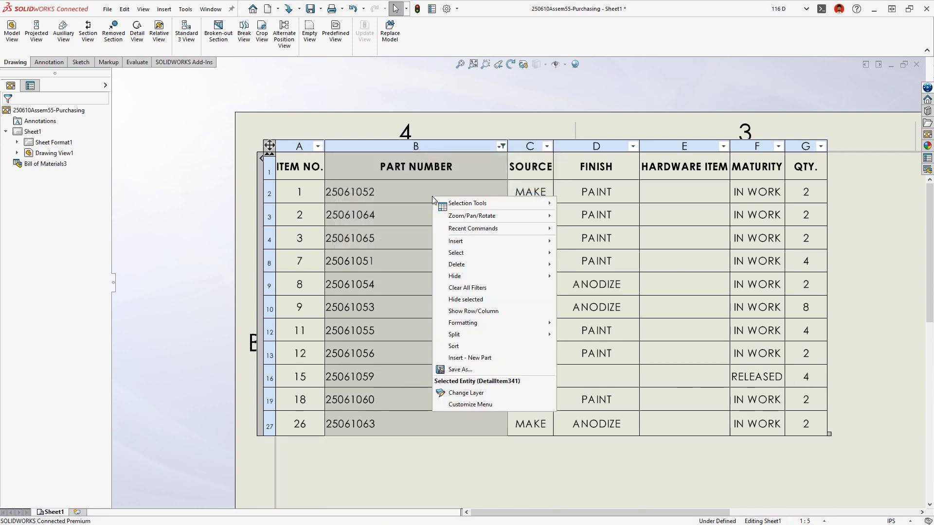
left_click(455, 281)
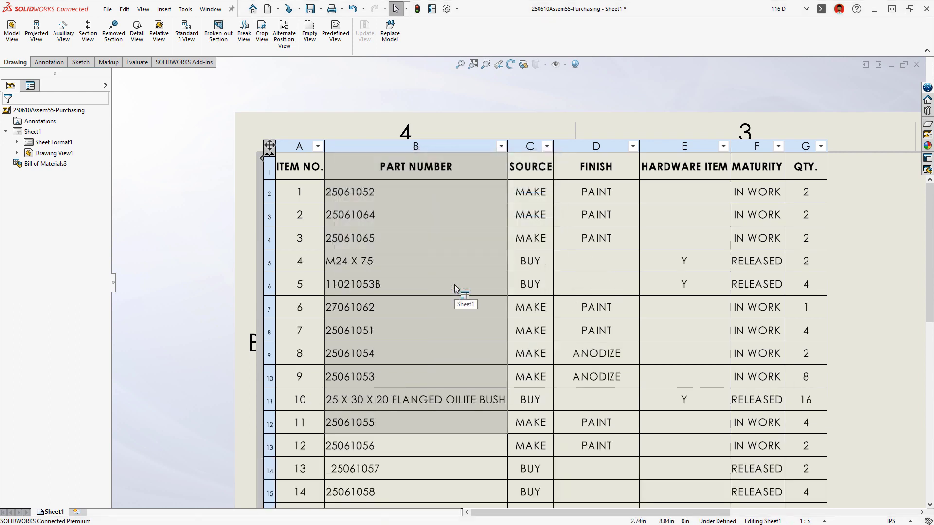
key("Escape")
key("space")
left_click(454, 285)
Step: Filter the bill of materials to rows with BUY in the SOURCE column and Y in the HARDWARE ITEM column
key("f")
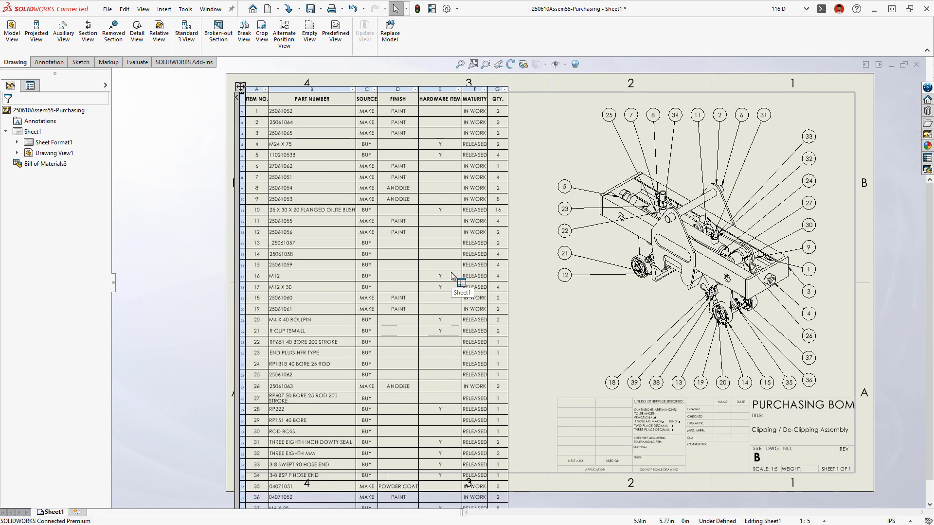
left_click(374, 88)
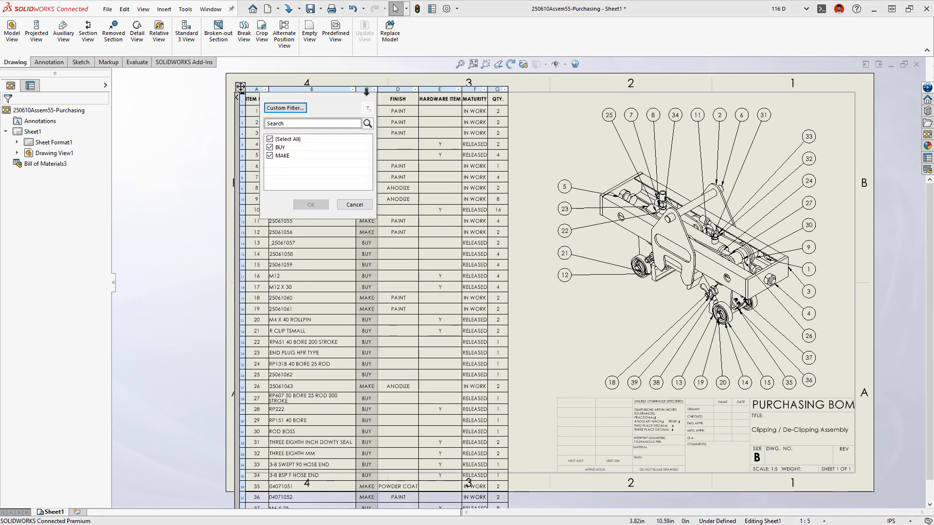
left_click(307, 204)
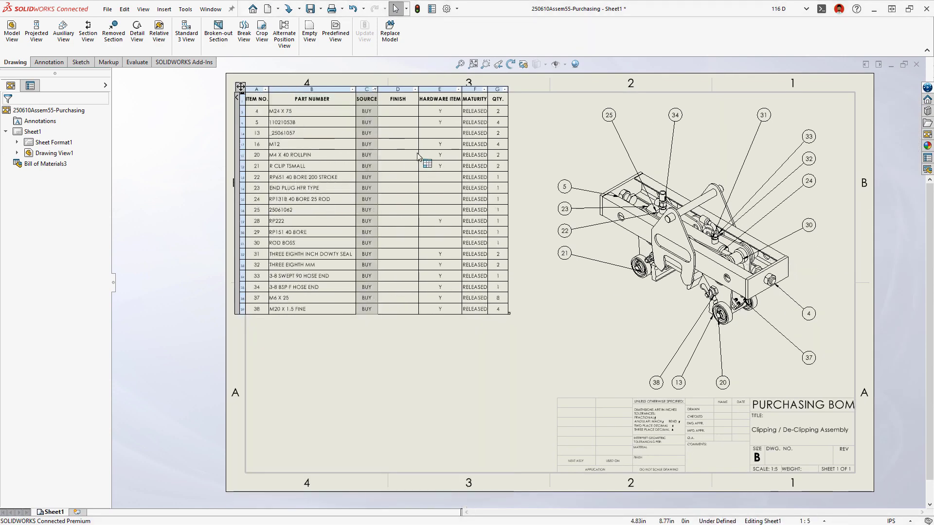
left_click(459, 89)
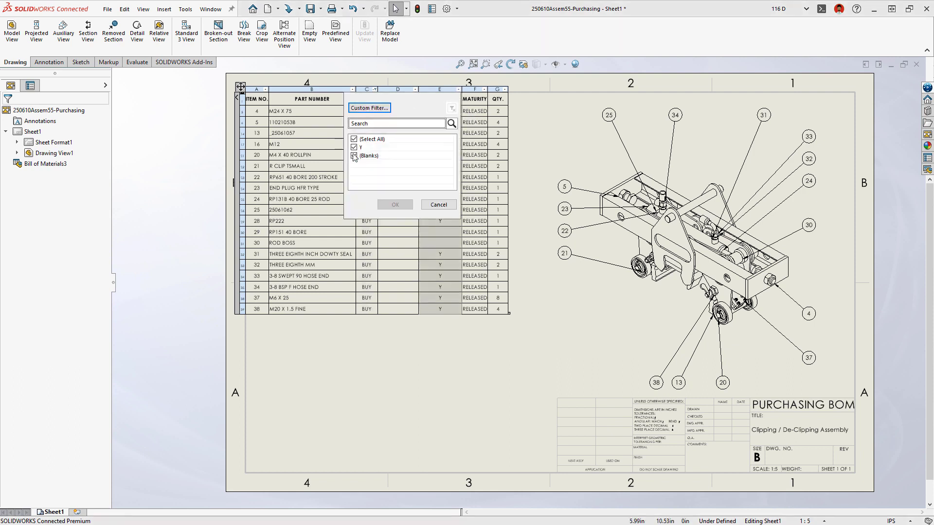
left_click(395, 204)
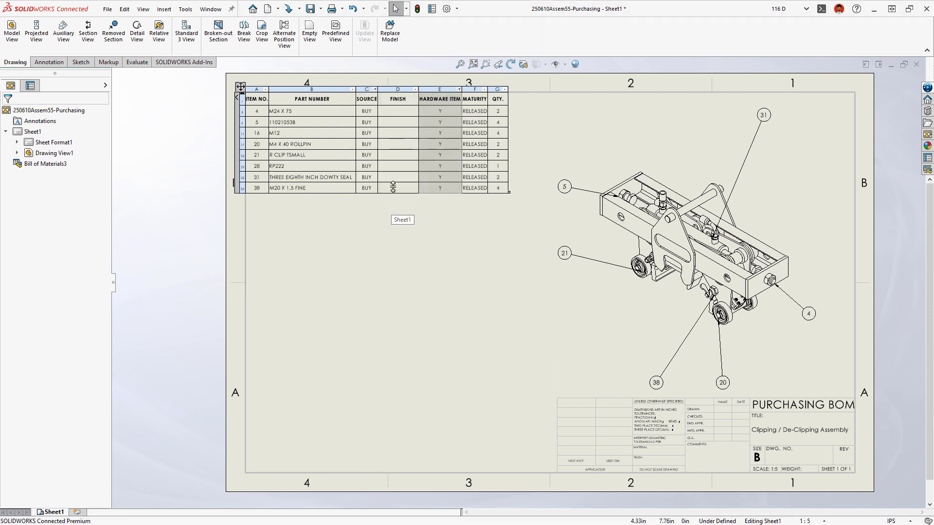
Step: Hide the FINISH column of the bill of materials
right_click(400, 88)
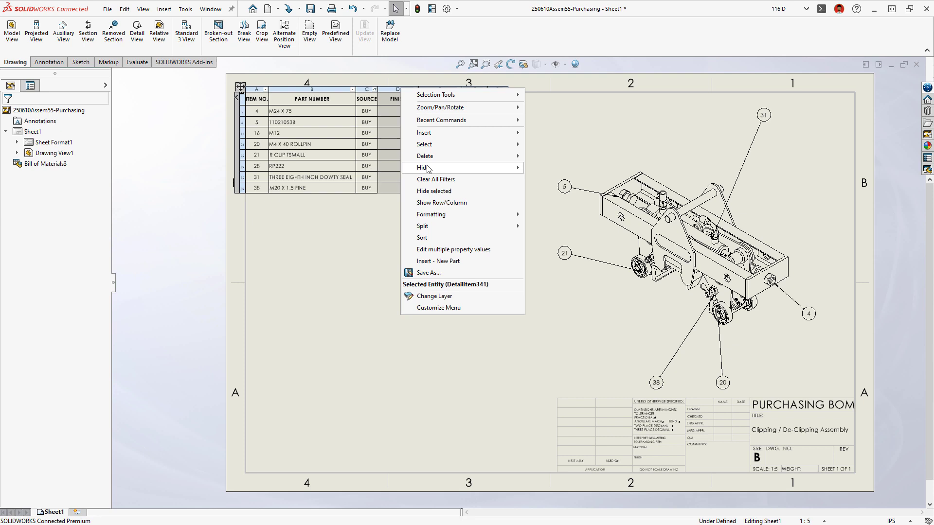
mouse_move(430, 168)
left_click(548, 179)
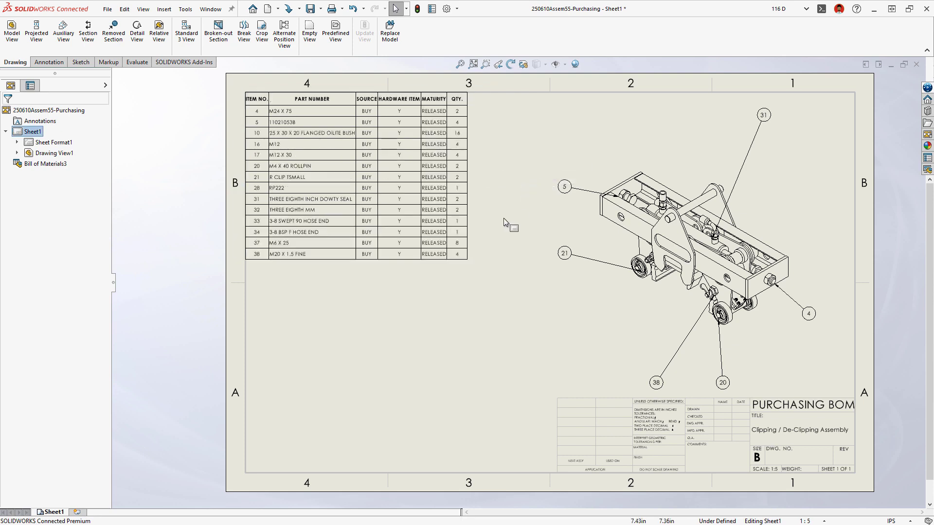
Step: Save the filtered bill of materials as a CSV file named Purchasing BOM in the C: tmp folder
right_click(446, 217)
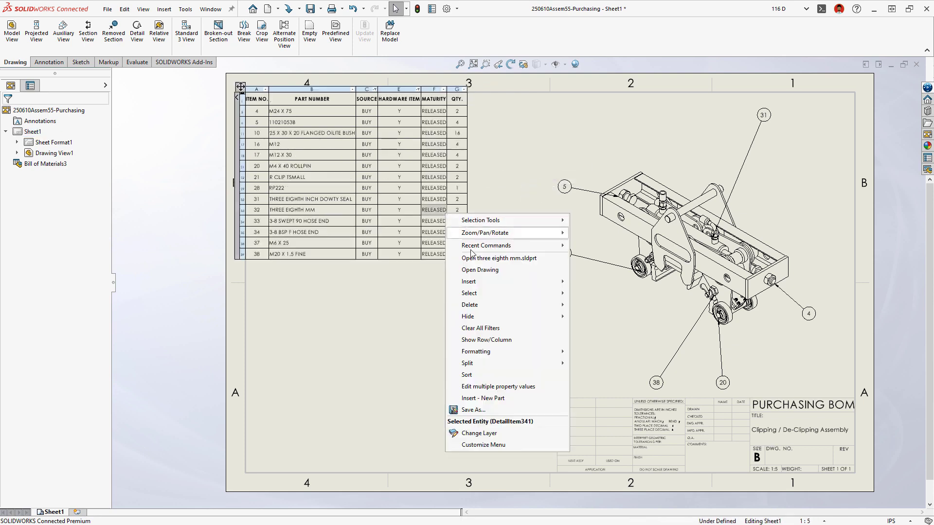
left_click(459, 411)
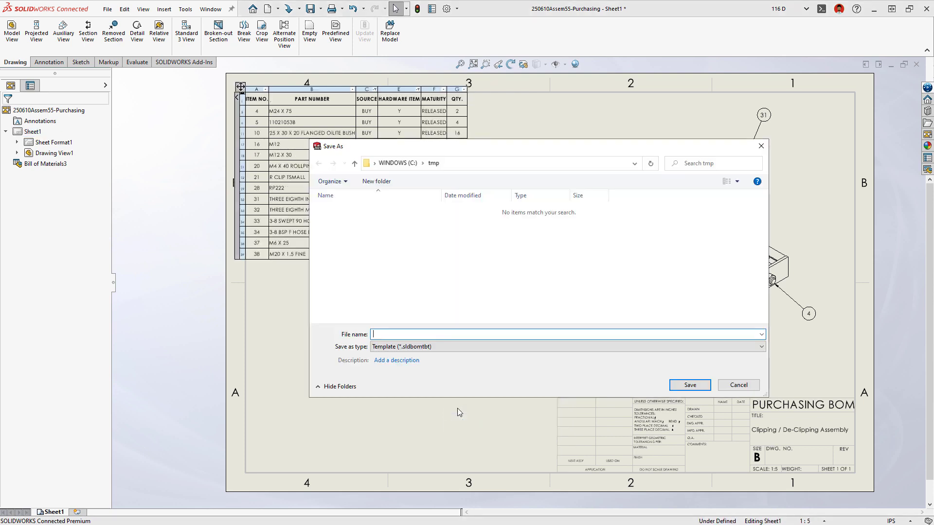
left_click(443, 347)
left_click(432, 386)
left_click(416, 334)
type("Purchasing BOM")
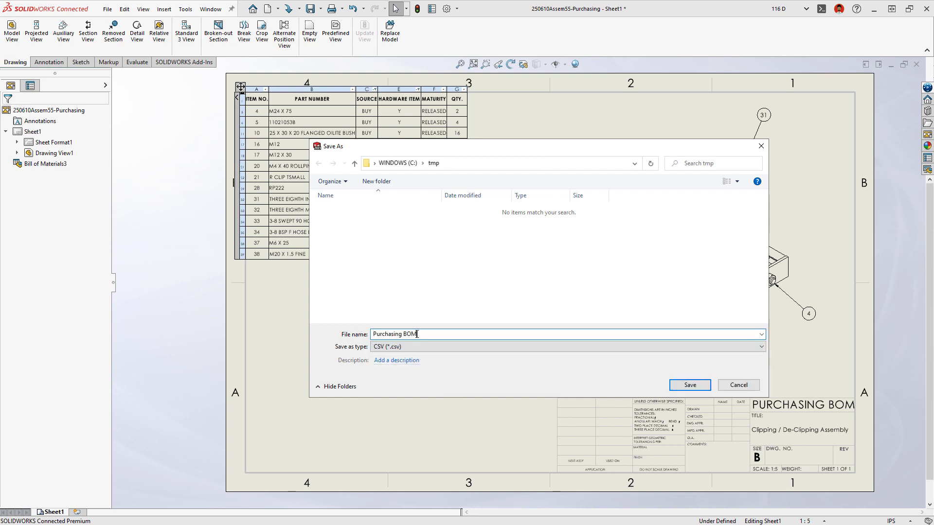
left_click(689, 385)
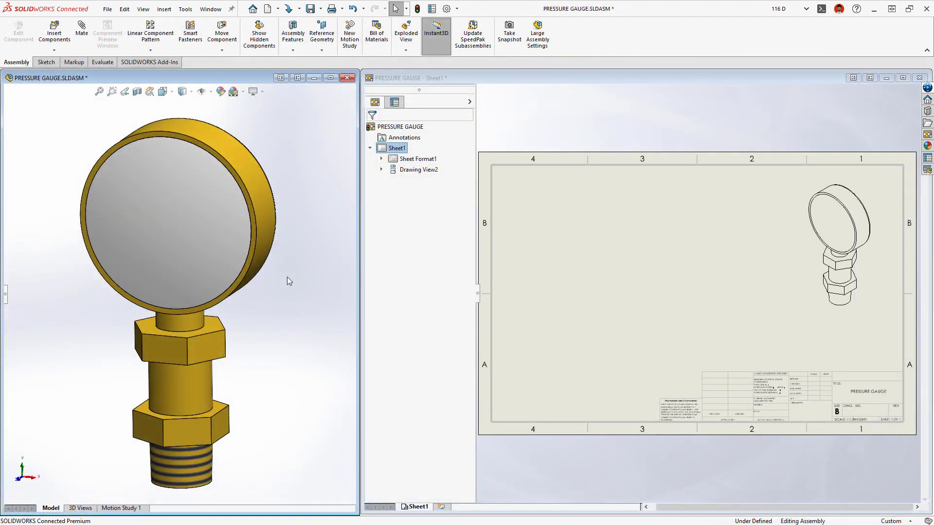
Step: Make the PRESSURE GAUGE assembly's front lens transparent and enable seeing through transparent components in its isometric drawing view
left_click(229, 258)
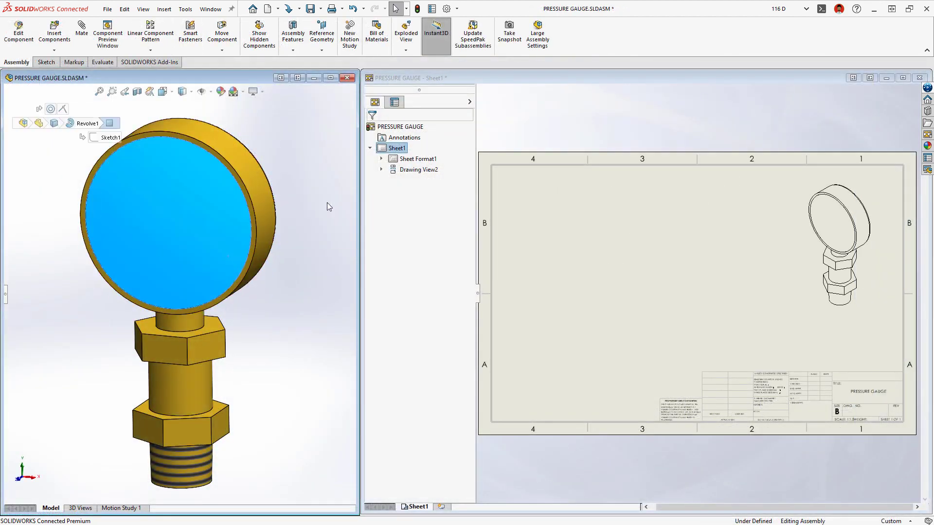
left_click(327, 203)
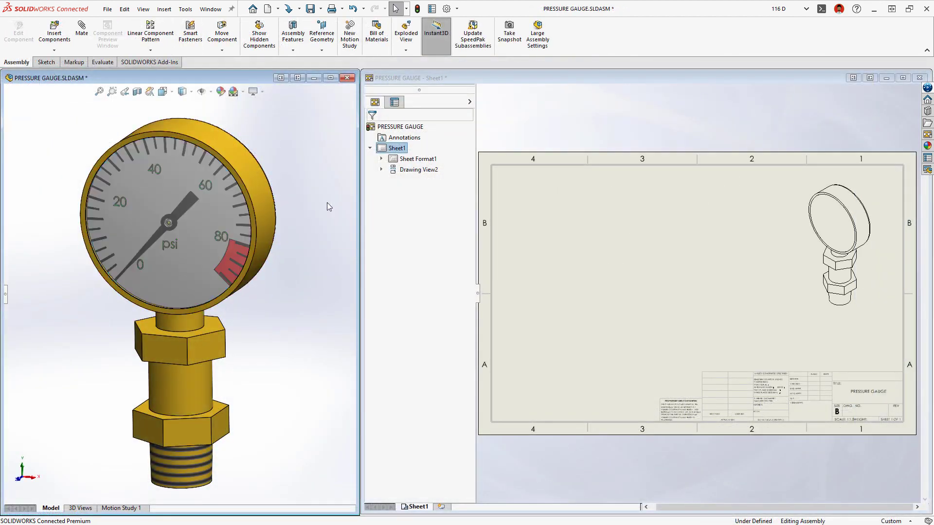
left_click(798, 248)
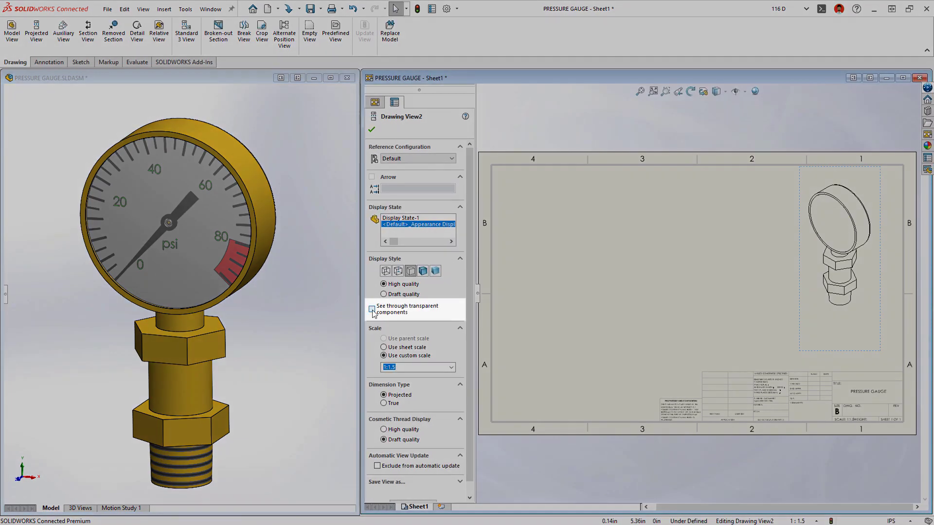
left_click(372, 310)
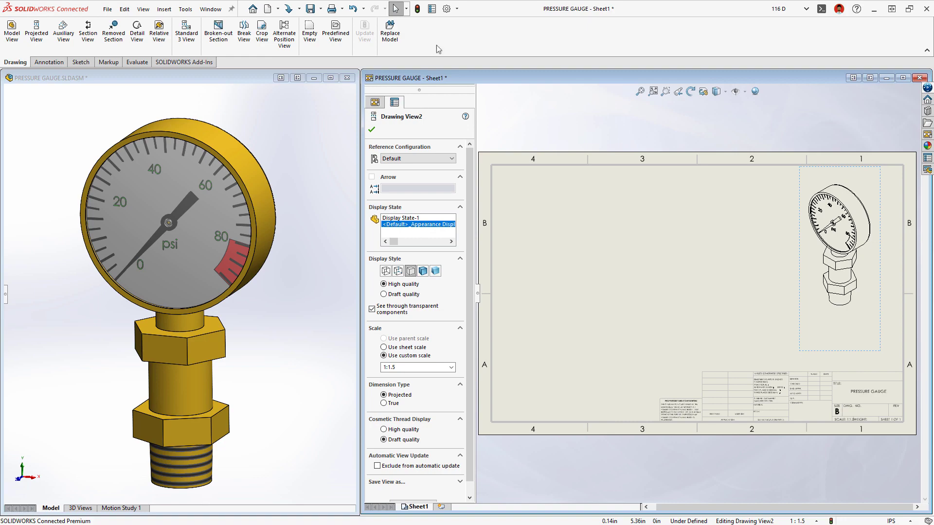
Step: Enable See through transparent components in HLR/HLV in the drawing's detailing document properties
left_click(447, 8)
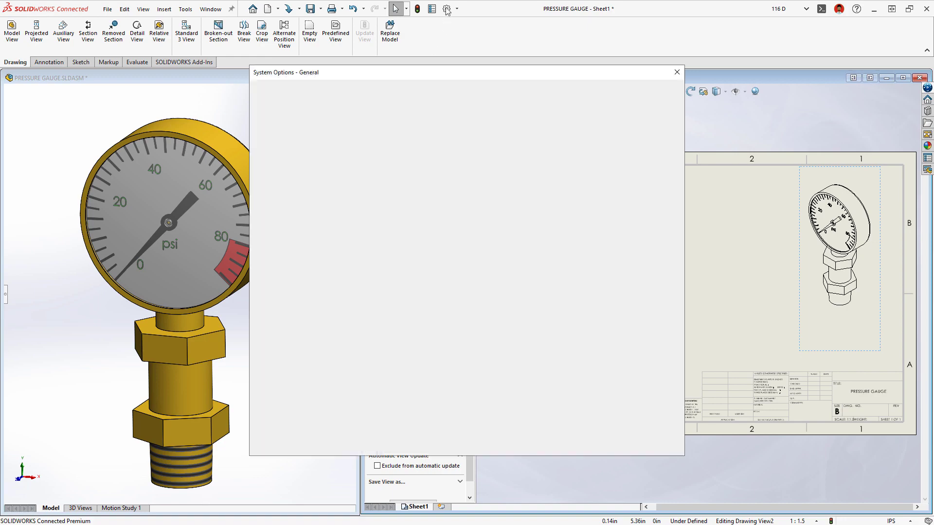
left_click(332, 91)
left_click(272, 183)
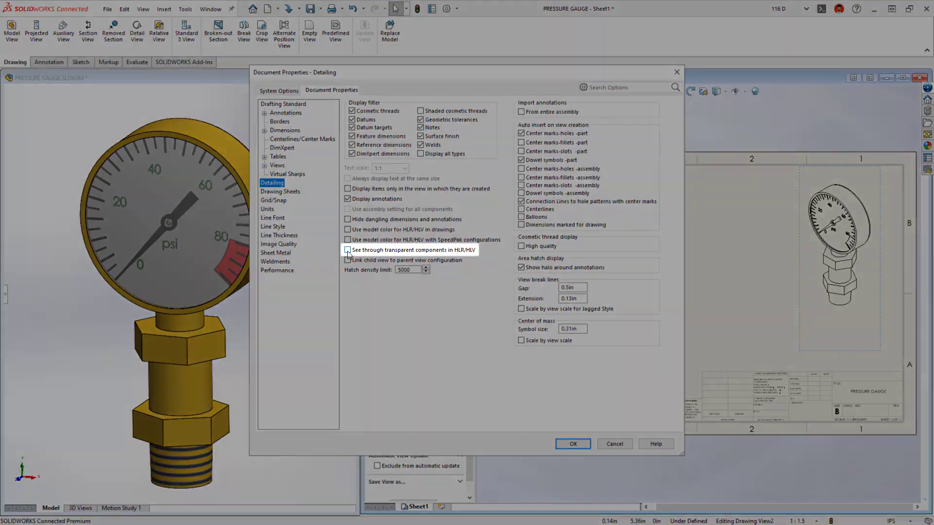
left_click(348, 250)
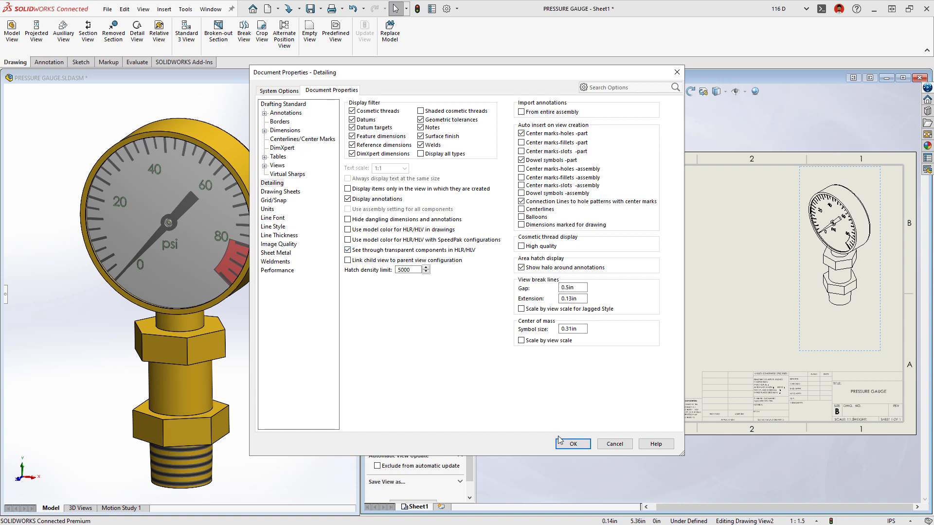
left_click(561, 442)
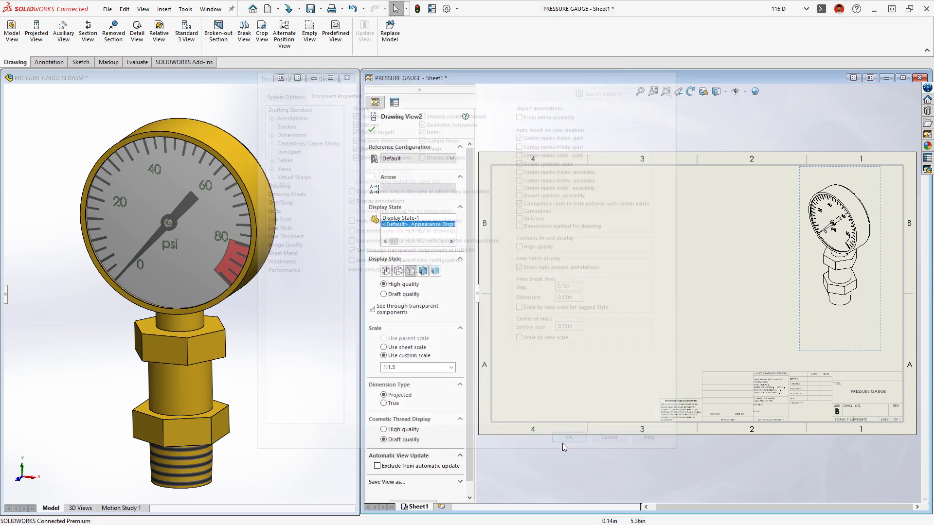
Step: Place a front view of the pressure gauge on the sheet with a projected top view above it
left_click(927, 135)
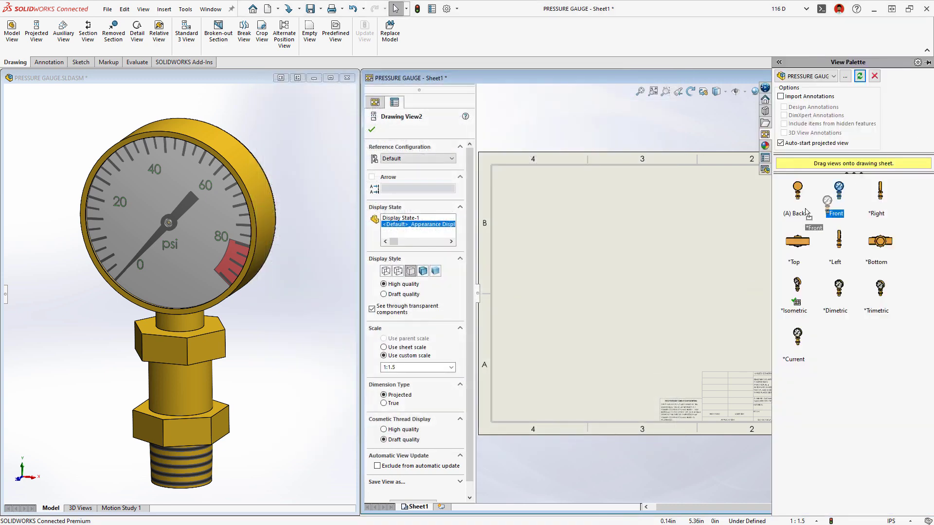
left_click_drag(806, 212, 575, 281)
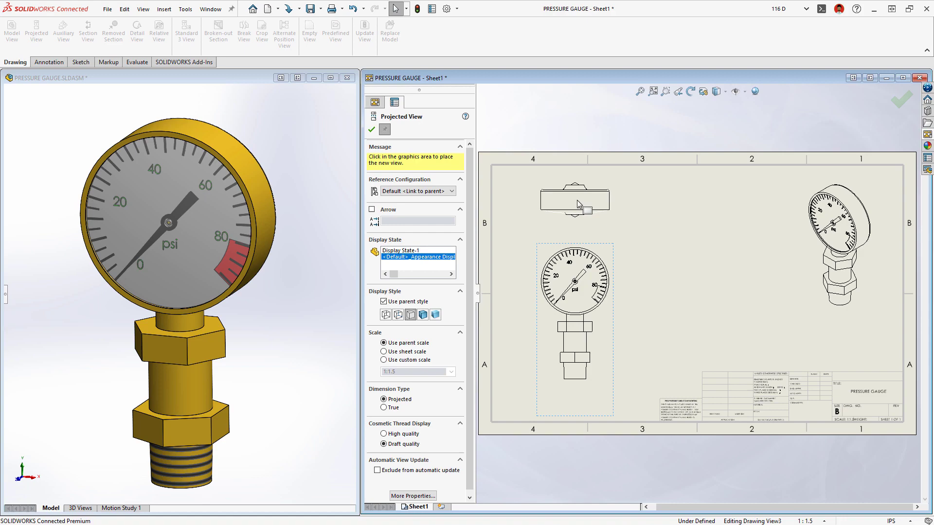
left_click(577, 200)
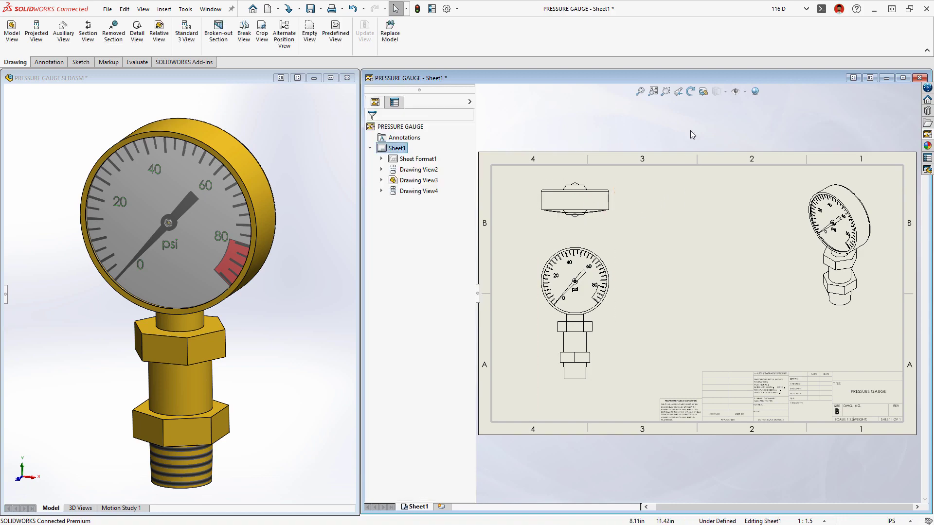
double_click(696, 80)
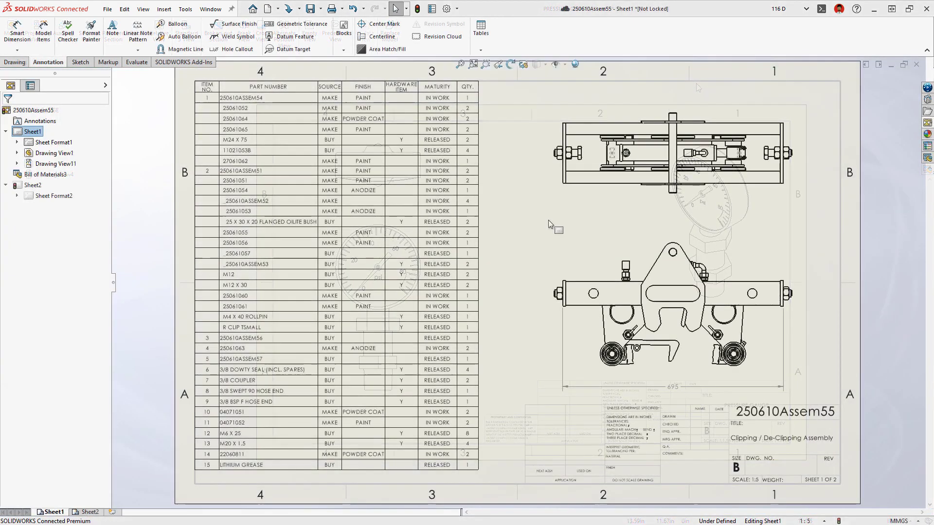
Step: Attach an item number balloon to the triangular attachment plate in the front view of the 250610Assem55 drawing
right_click_drag(548, 220, 549, 264)
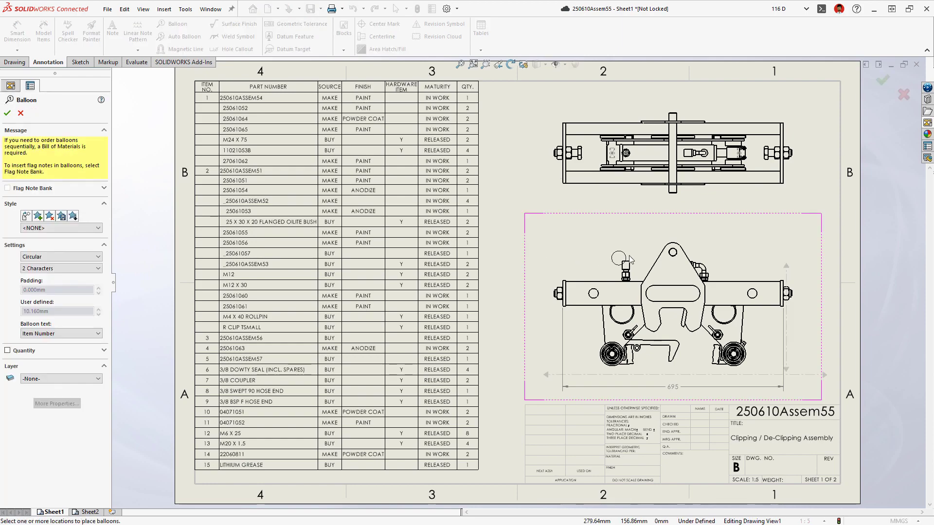
left_click(654, 262)
left_click(565, 227)
key("Escape")
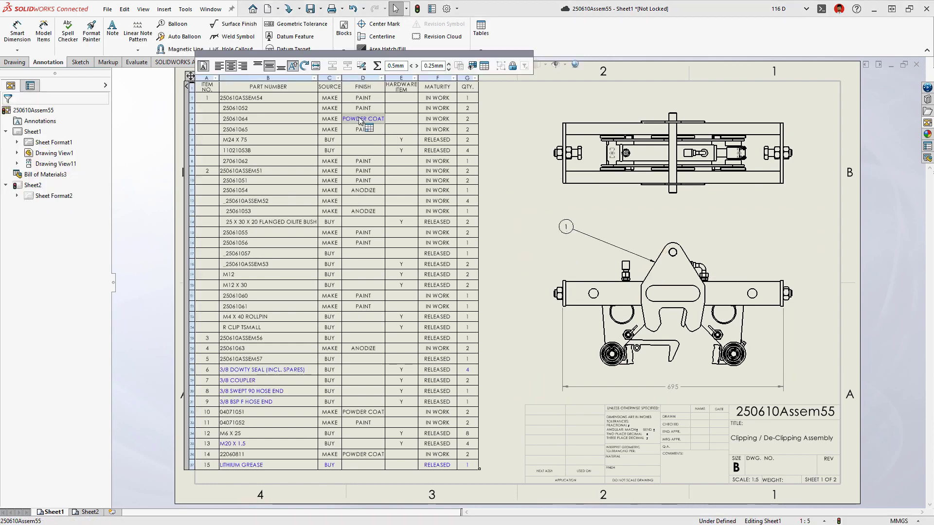
Step: Restore the overridden FINISH cell of part 25061064 in the bill of materials to PAINT
right_click(360, 121)
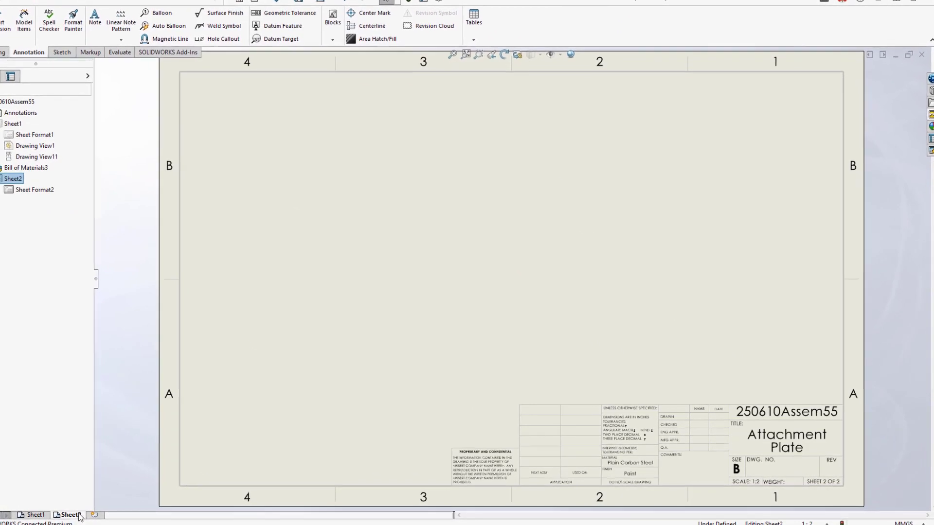
Step: Place a dimensioned front view of the attachment plate on Sheet2 with a projected side view beside it
left_click_drag(769, 209, 338, 256)
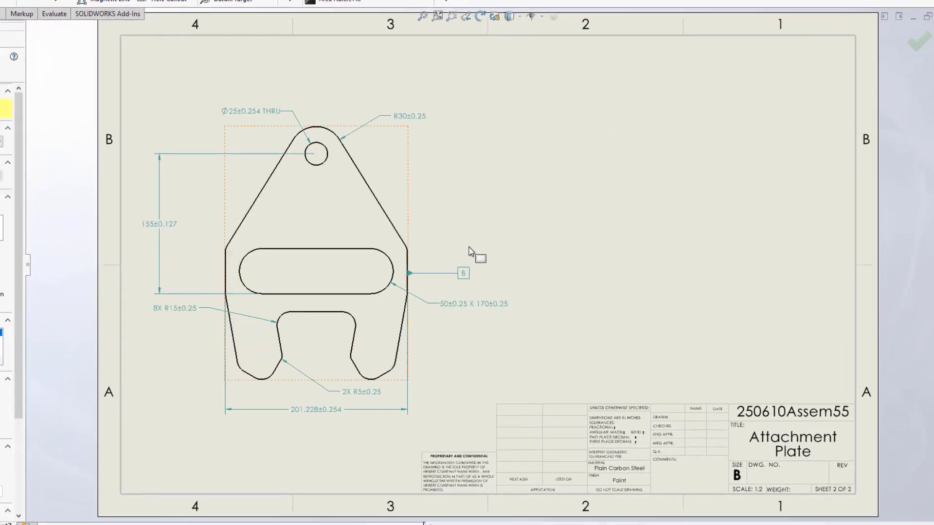
left_click(653, 251)
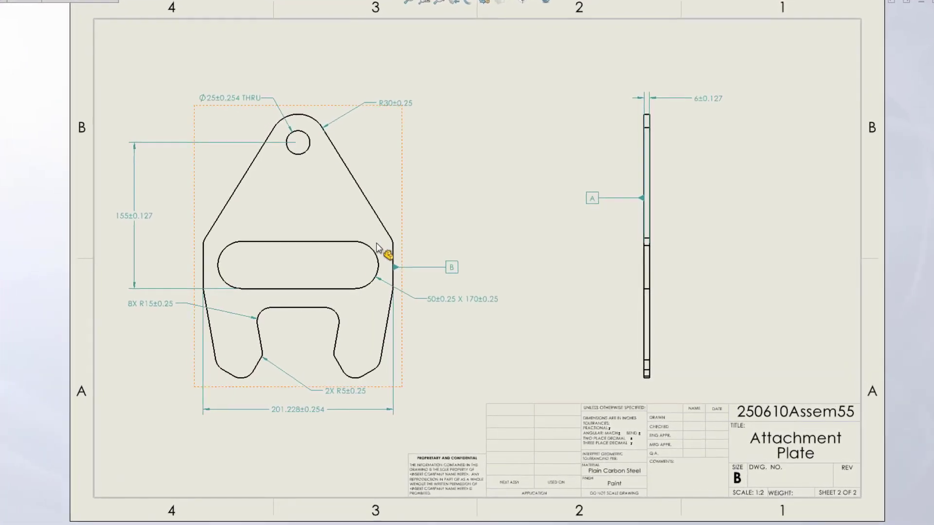
Step: Add a position geometric tolerance to the attachment plate's slot with a .05 tolerance and a 0.01 maximum tolerance
left_click(371, 247)
right_click_drag(372, 247, 407, 279)
left_click(440, 161)
left_click(513, 235)
type(".05")
left_click(546, 248)
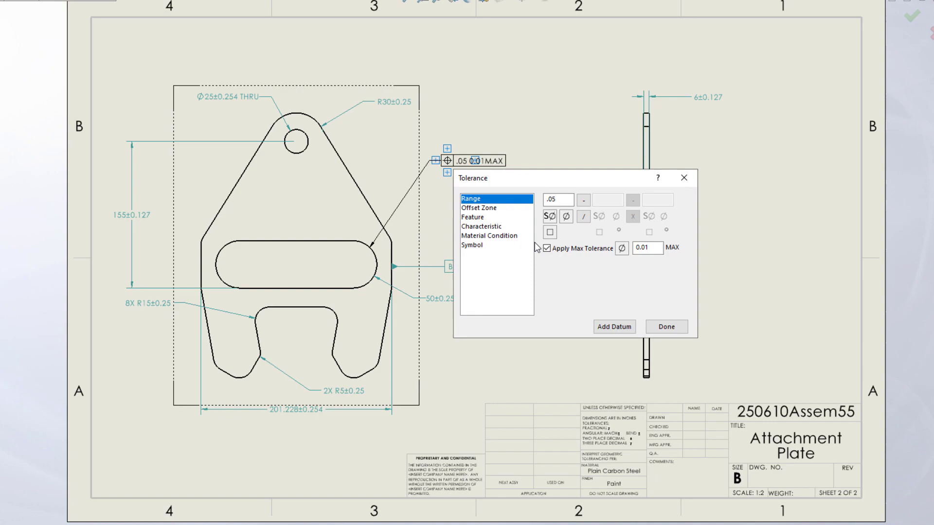
Step: Add the maximum material condition to the position tolerance and reference datum A with a translation modifier and value 1
left_click(506, 236)
left_click(548, 200)
left_click(475, 199)
left_click(611, 323)
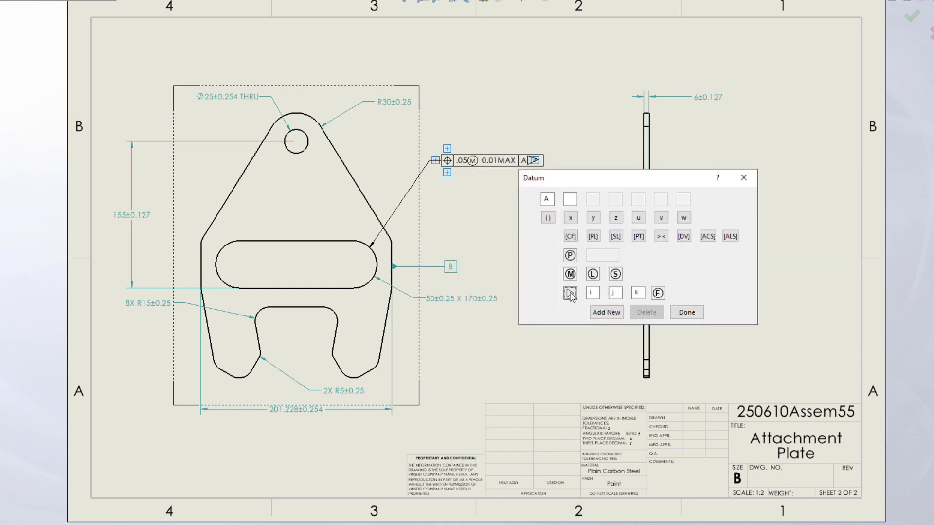
type("1")
key("Return")
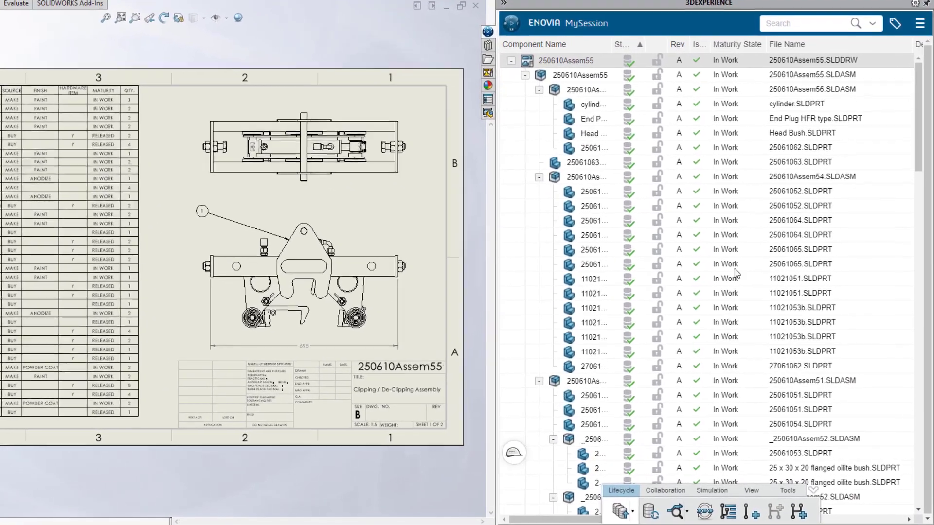
Step: Change the maturity state of the 250610Assem55 drawing from In Work to Frozen
left_click(709, 510)
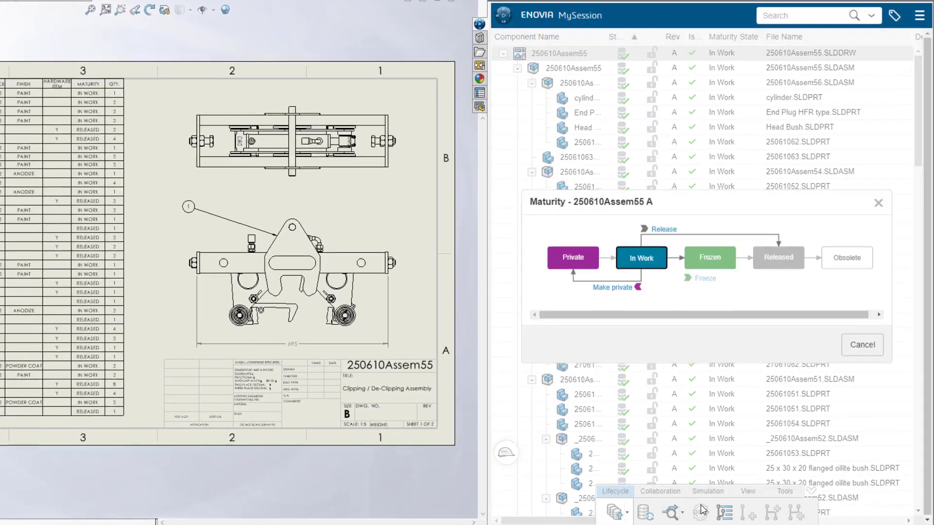
left_click(706, 279)
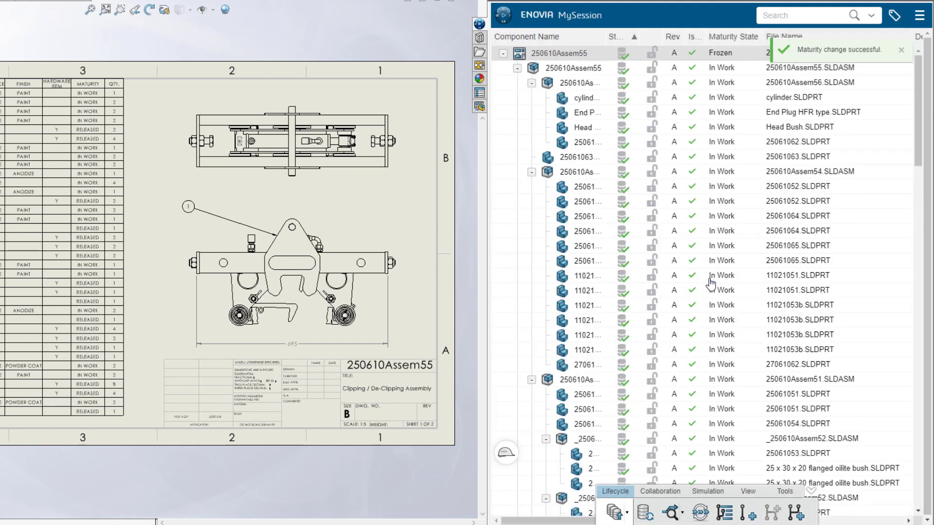
Step: Reply "Done!" to the manager's comment about preparing the 250610Assem55 drawing for release
left_click(748, 492)
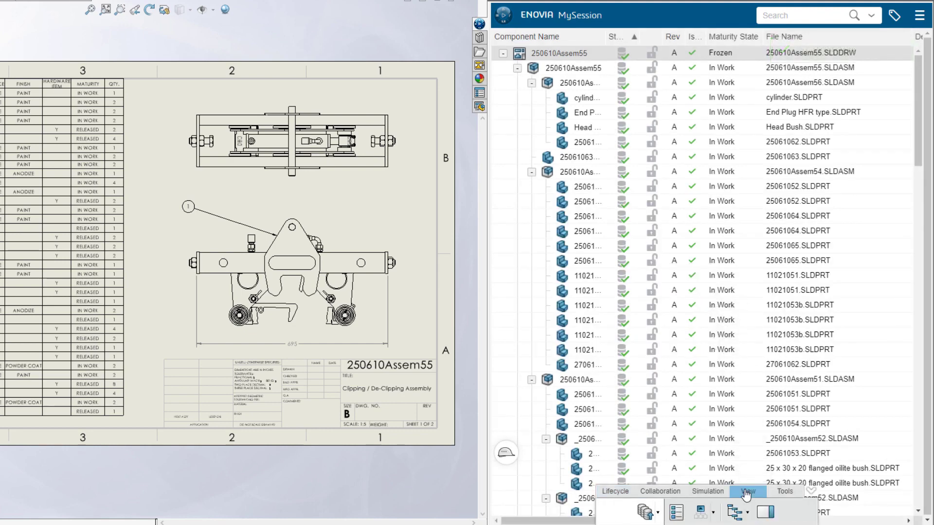
left_click(764, 513)
left_click(849, 112)
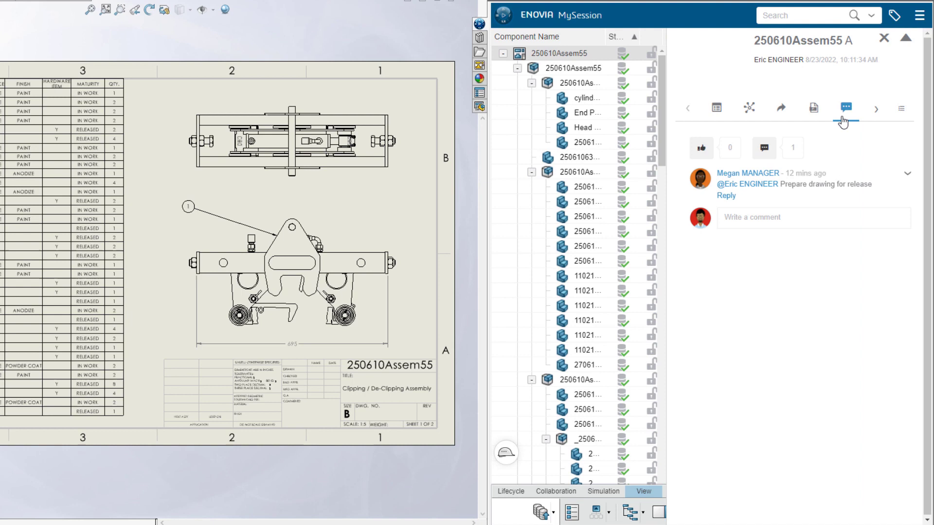
left_click(721, 196)
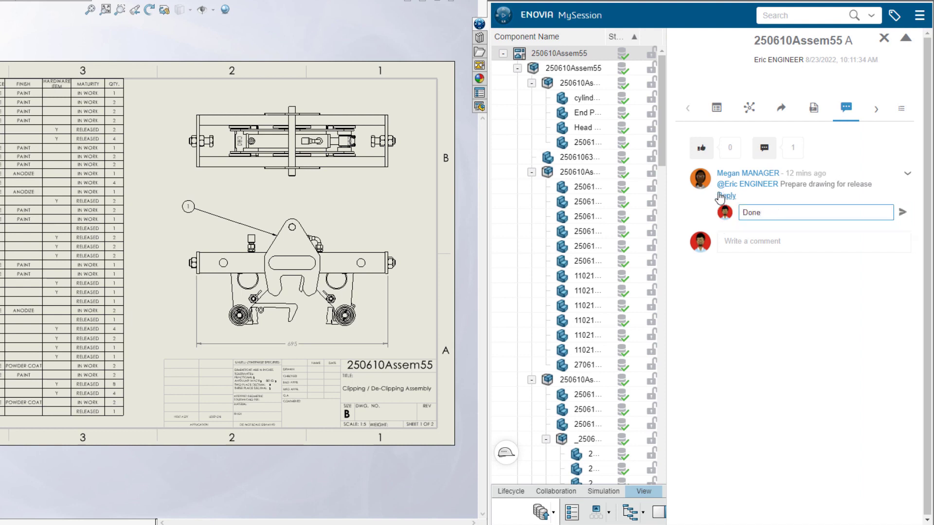
left_click(902, 212)
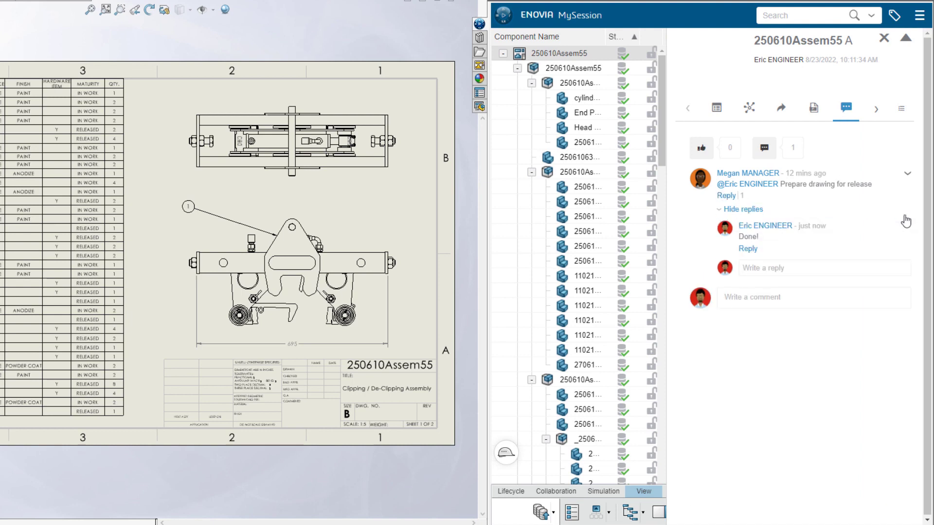